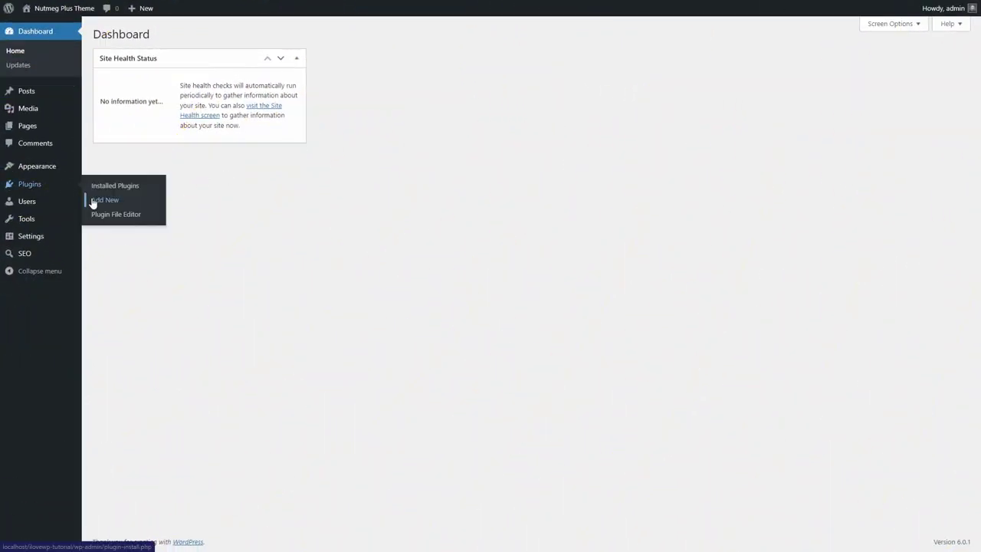
Find the 'site reviews' plugin, install it and activate it.
{"action": "left_click", "coordinate": [92, 200]}
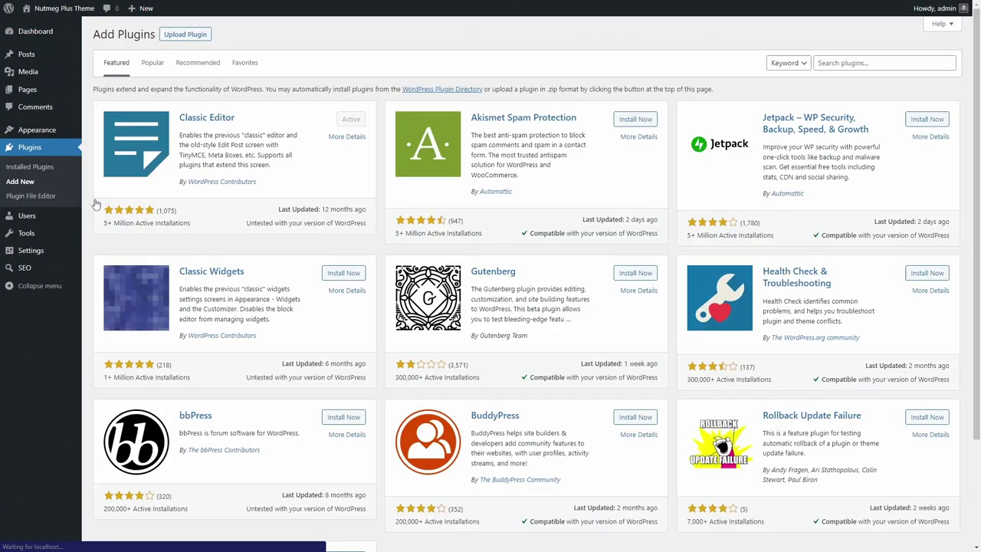
{"action": "type", "text": "site reviews"}
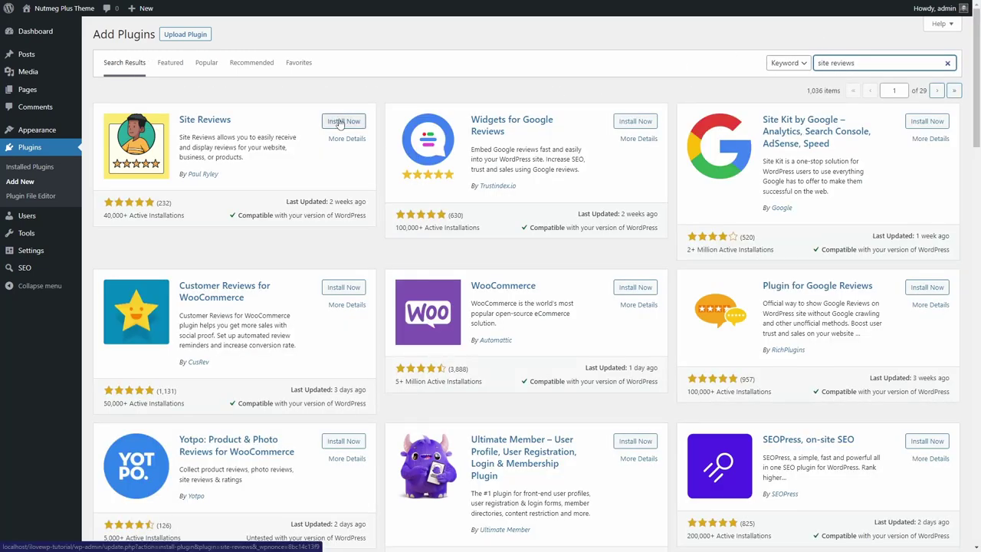
{"action": "left_click", "coordinate": [341, 123]}
{"action": "left_click", "coordinate": [342, 122]}
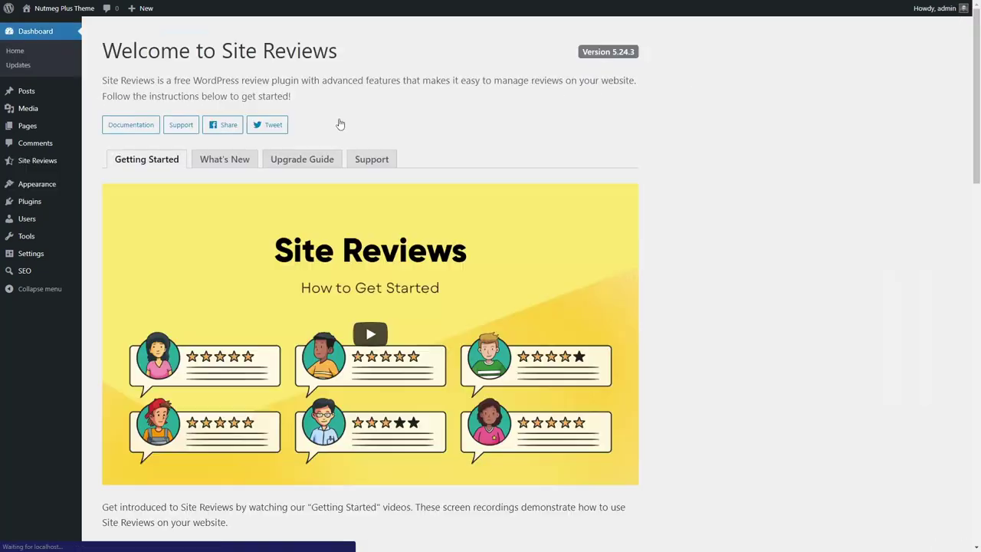
Skim the Site Reviews welcome page from top to bottom and back.
{"action": "scroll", "coordinate": [340, 126], "scroll_direction": "down", "scroll_amount": 2}
{"action": "scroll", "coordinate": [346, 176], "scroll_direction": "down", "scroll_amount": 2}
{"action": "scroll", "coordinate": [354, 230], "scroll_direction": "down", "scroll_amount": 2}
{"action": "scroll", "coordinate": [356, 241], "scroll_direction": "down", "scroll_amount": 2}
{"action": "scroll", "coordinate": [357, 242], "scroll_direction": "down", "scroll_amount": 3}
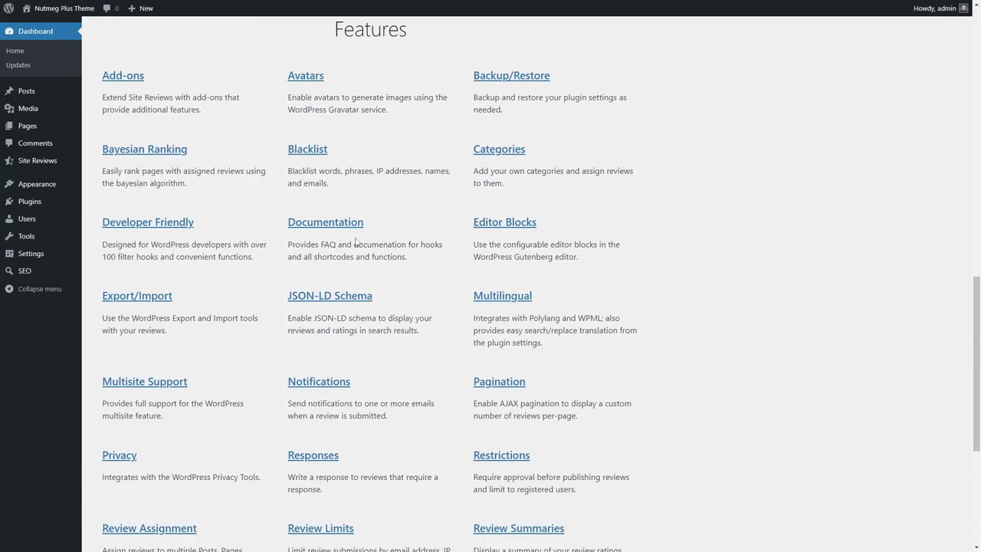
{"action": "scroll", "coordinate": [355, 242], "scroll_direction": "down", "scroll_amount": 2}
{"action": "scroll", "coordinate": [355, 240], "scroll_direction": "down", "scroll_amount": 2}
{"action": "scroll", "coordinate": [355, 240], "scroll_direction": "up", "scroll_amount": 1}
{"action": "scroll", "coordinate": [345, 245], "scroll_direction": "up", "scroll_amount": 5}
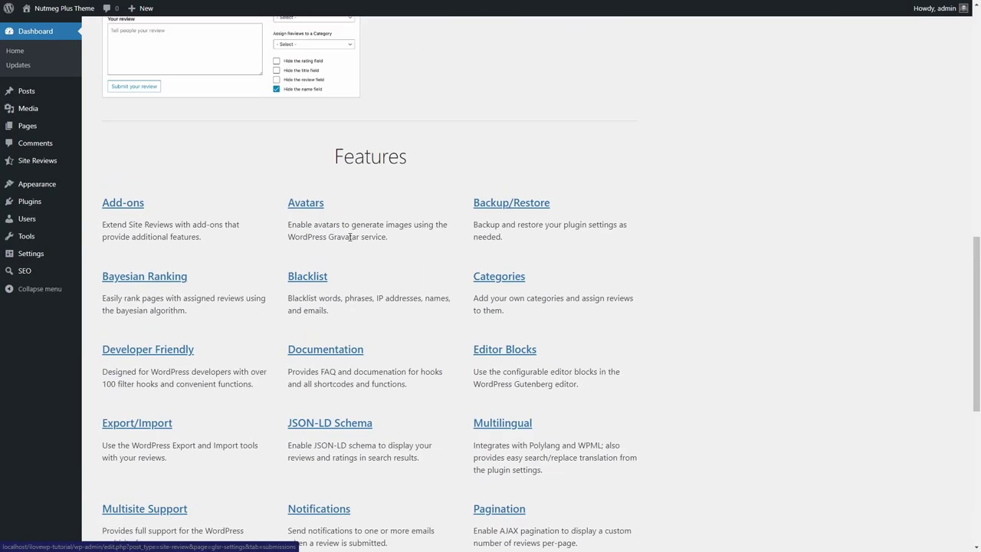
{"action": "scroll", "coordinate": [345, 239], "scroll_direction": "up", "scroll_amount": 5}
{"action": "scroll", "coordinate": [345, 236], "scroll_direction": "up", "scroll_amount": 4}
{"action": "scroll", "coordinate": [349, 236], "scroll_direction": "up", "scroll_amount": 1}
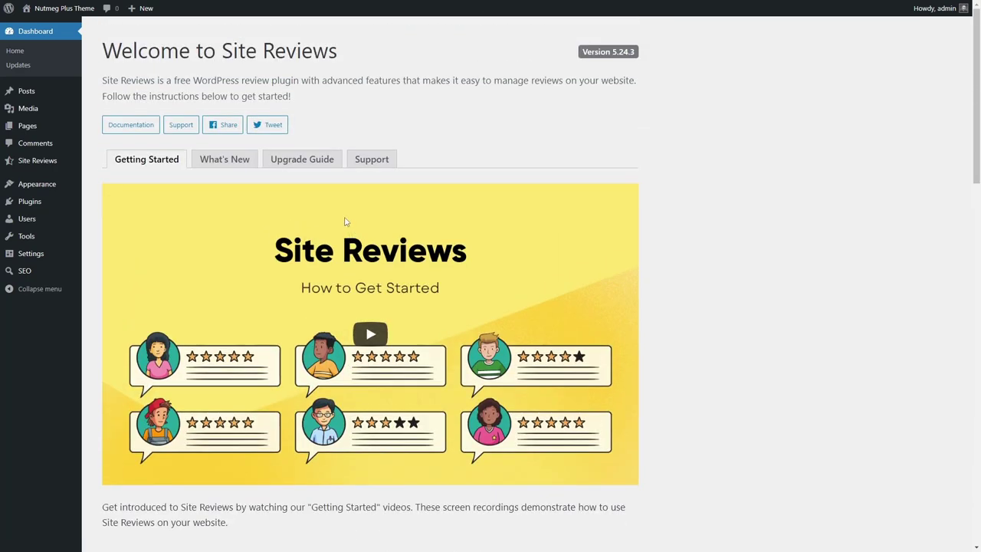
{"action": "mouse_move", "coordinate": [37, 160]}
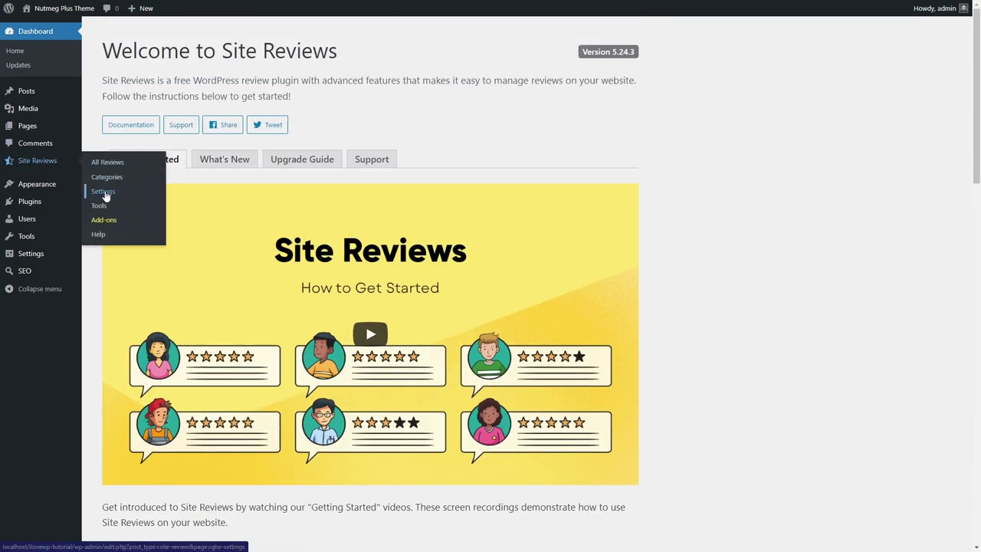
Set Require Approval to Yes in Site Reviews settings, then look over the review display settings.
{"action": "left_click", "coordinate": [103, 192]}
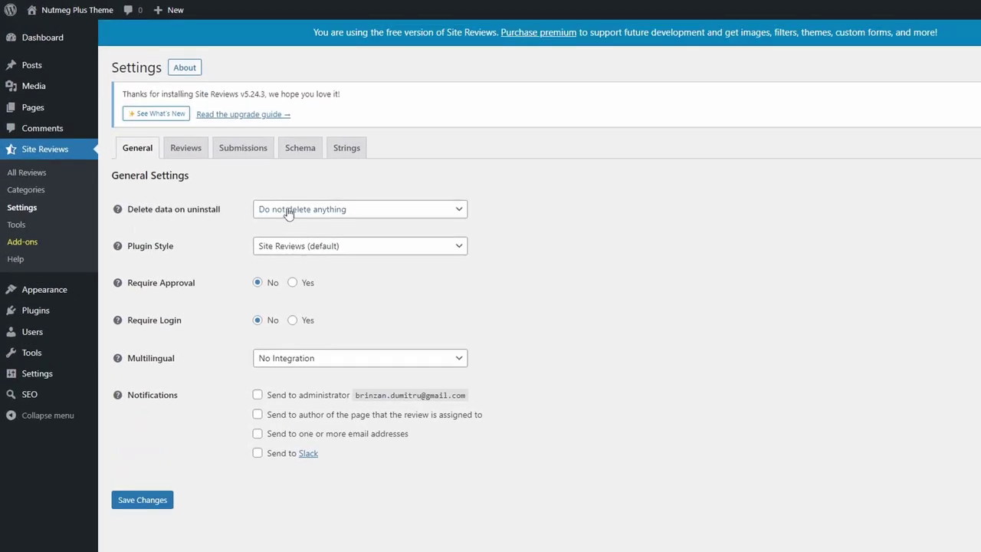
{"action": "left_click", "coordinate": [293, 284]}
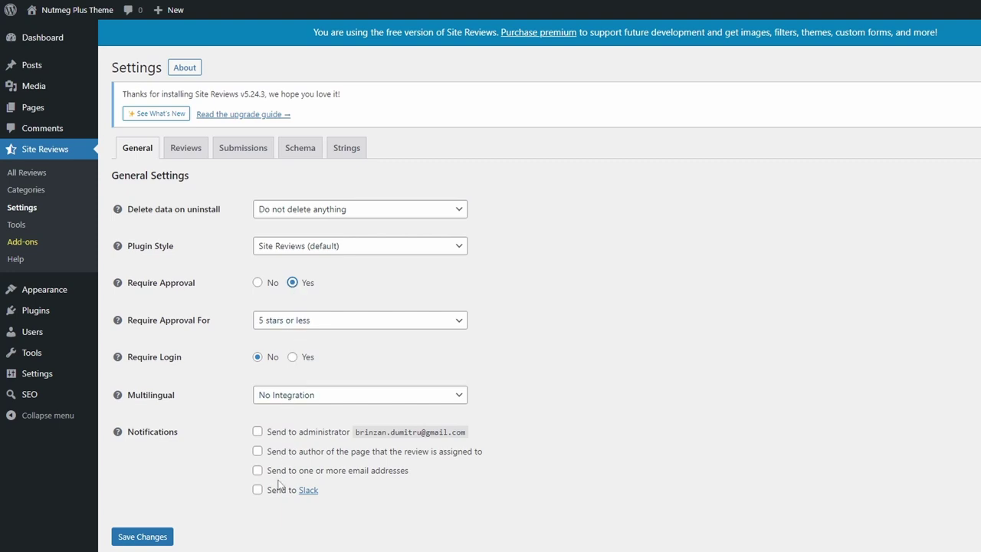
{"action": "left_click", "coordinate": [185, 150]}
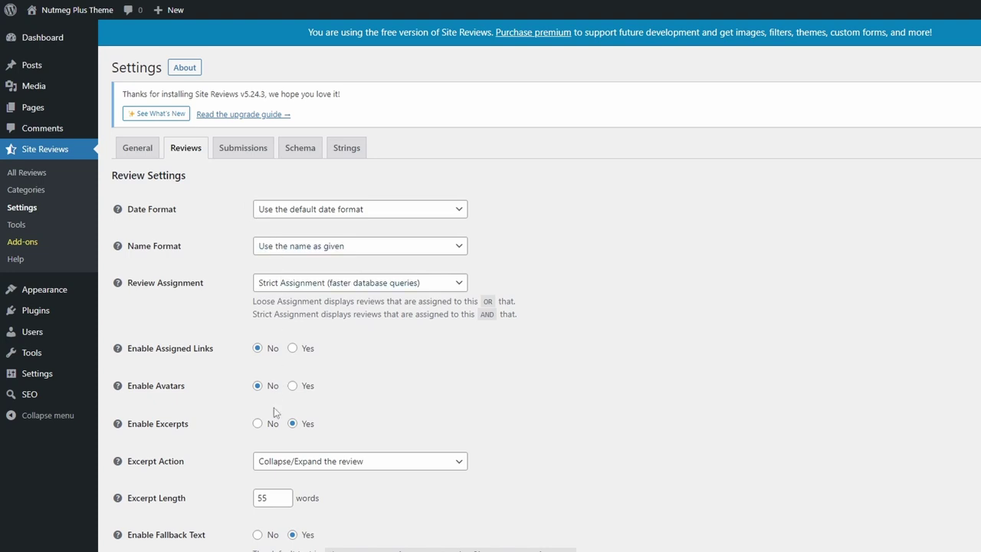
{"action": "scroll", "coordinate": [274, 460], "scroll_direction": "down", "scroll_amount": 2}
{"action": "scroll", "coordinate": [274, 486], "scroll_direction": "up", "scroll_amount": 3}
Browse the form, schema and custom text settings, then save the General settings.
{"action": "left_click", "coordinate": [244, 150]}
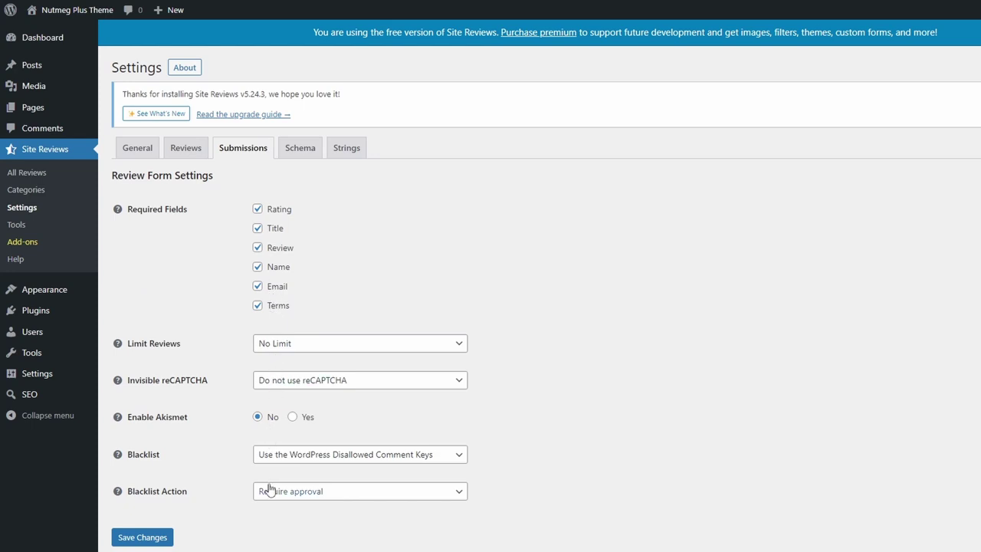
{"action": "left_click", "coordinate": [298, 150]}
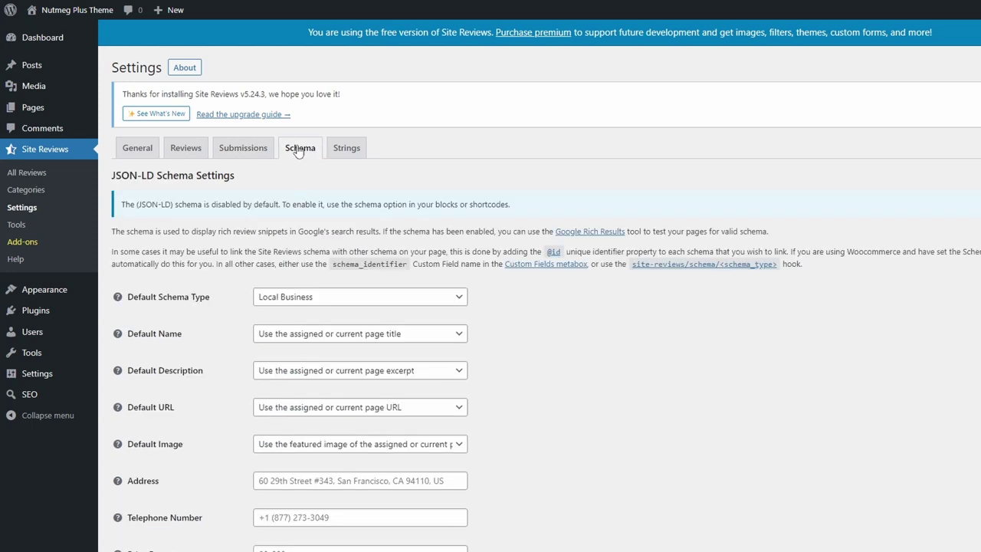
{"action": "left_click", "coordinate": [343, 151]}
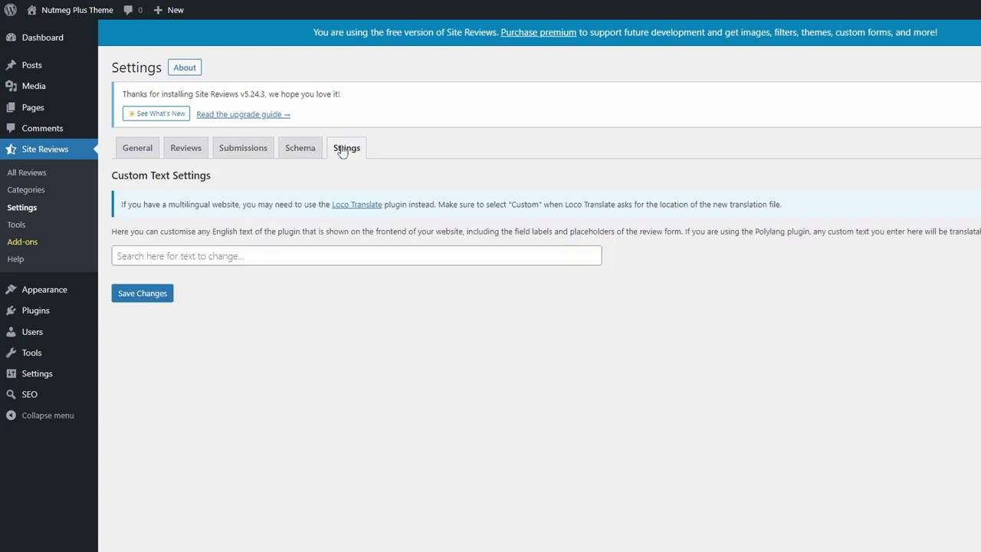
{"action": "left_click", "coordinate": [141, 151]}
{"action": "left_click", "coordinate": [141, 538]}
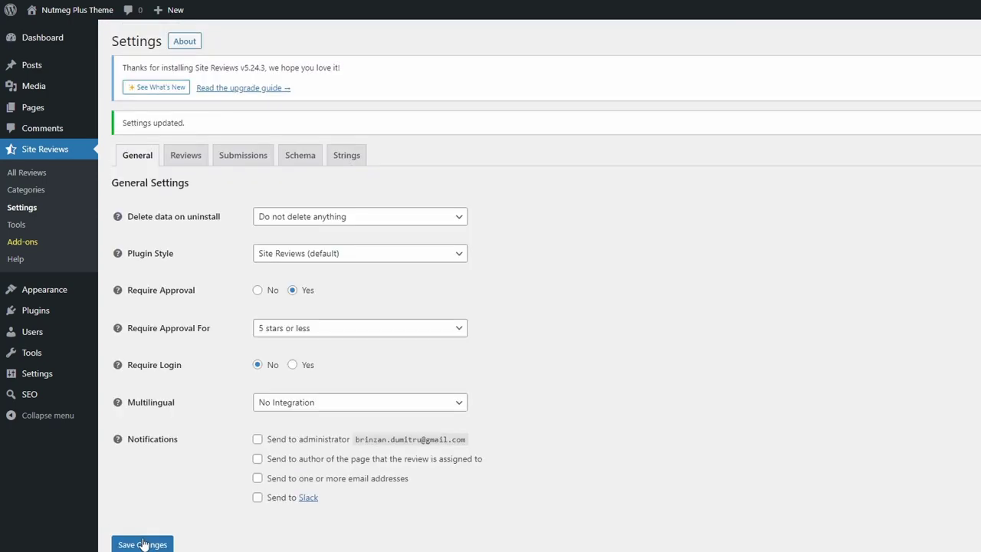
Open the Gluten-free oat & raisin cookies recipe from the site homepage.
{"action": "left_click", "coordinate": [61, 8]}
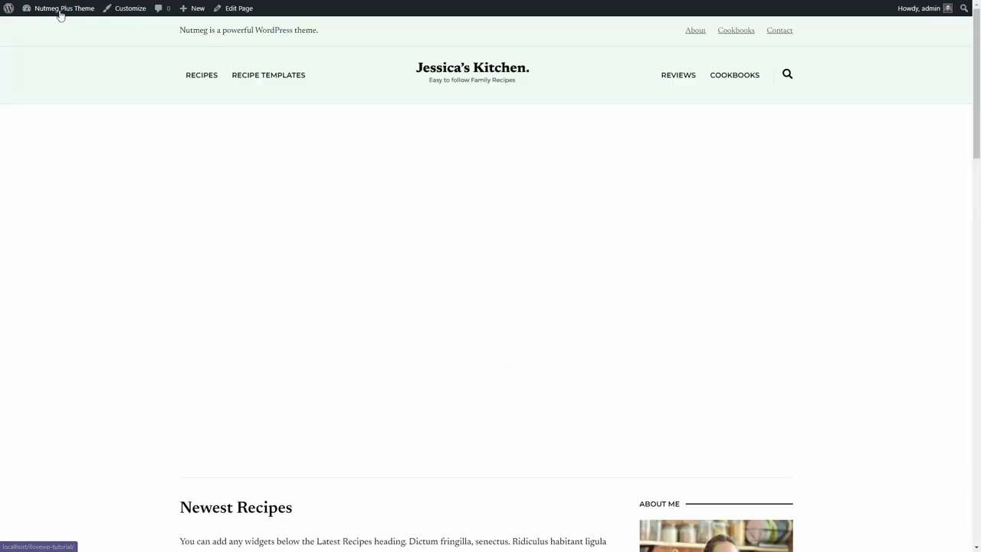
{"action": "scroll", "coordinate": [389, 253], "scroll_direction": "down", "scroll_amount": 4}
{"action": "scroll", "coordinate": [388, 253], "scroll_direction": "down", "scroll_amount": 3}
{"action": "scroll", "coordinate": [387, 254], "scroll_direction": "down", "scroll_amount": 3}
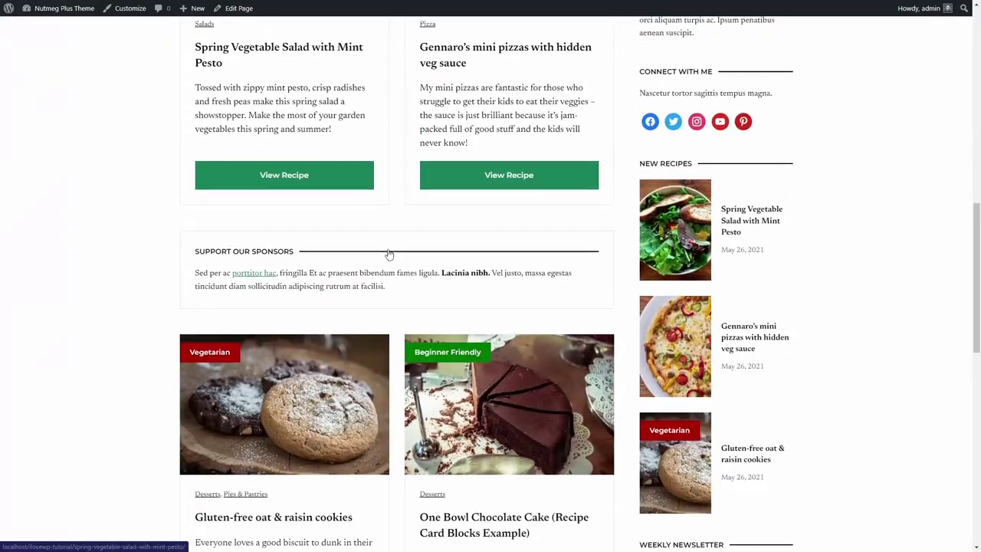
{"action": "scroll", "coordinate": [386, 256], "scroll_direction": "down", "scroll_amount": 2}
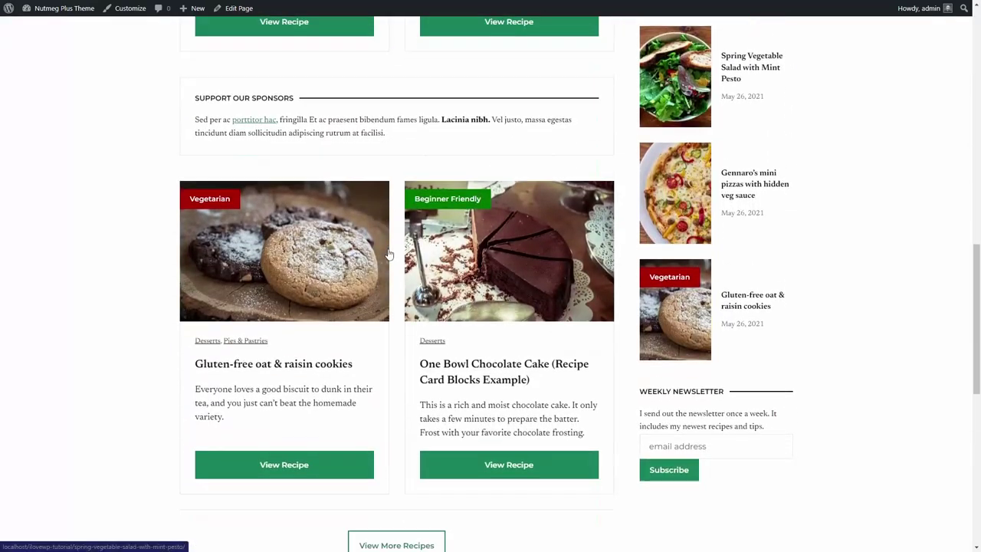
{"action": "left_click", "coordinate": [300, 368]}
Look over the recipe, then open it in the block editor with Edit Post.
{"action": "scroll", "coordinate": [299, 373], "scroll_direction": "down", "scroll_amount": 1}
{"action": "scroll", "coordinate": [300, 373], "scroll_direction": "down", "scroll_amount": 4}
{"action": "scroll", "coordinate": [296, 313], "scroll_direction": "down", "scroll_amount": 4}
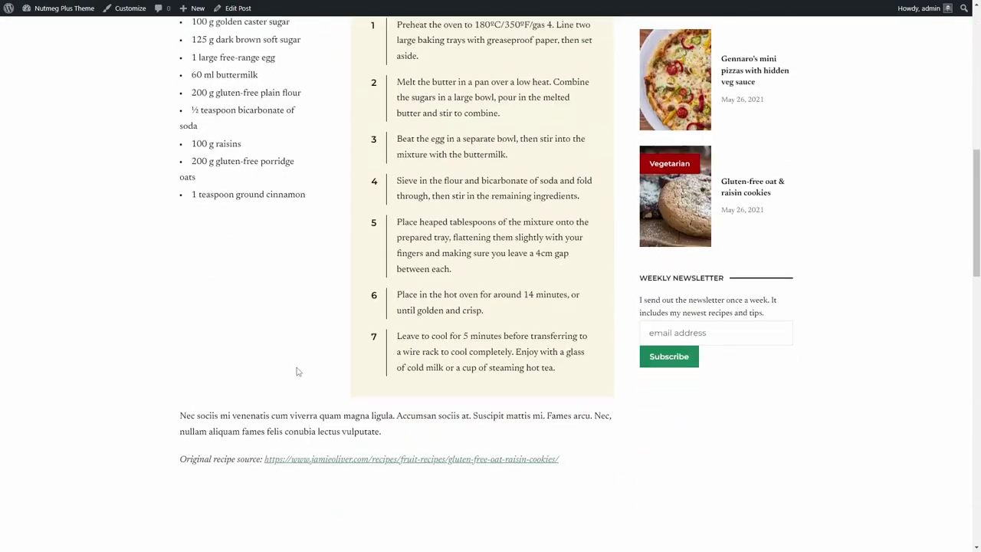
{"action": "scroll", "coordinate": [296, 314], "scroll_direction": "down", "scroll_amount": 1}
{"action": "scroll", "coordinate": [235, 83], "scroll_direction": "up", "scroll_amount": 3}
{"action": "left_click", "coordinate": [236, 8]}
{"action": "scroll", "coordinate": [314, 156], "scroll_direction": "down", "scroll_amount": 5}
{"action": "scroll", "coordinate": [339, 265], "scroll_direction": "down", "scroll_amount": 5}
Insert a Site Reviews review form block after the recipe source.
{"action": "left_click", "coordinate": [312, 337]}
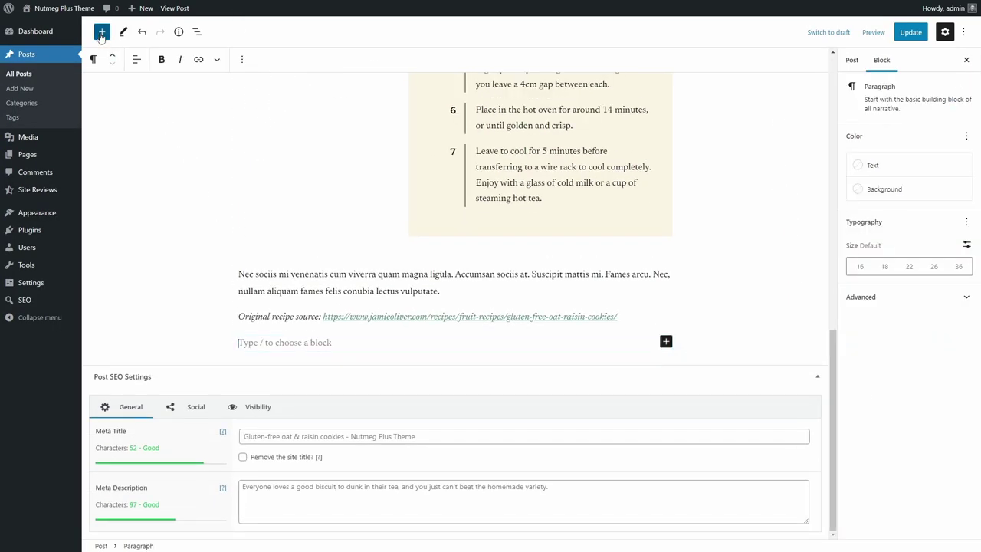
{"action": "left_click", "coordinate": [102, 31]}
{"action": "type", "text": "rev"}
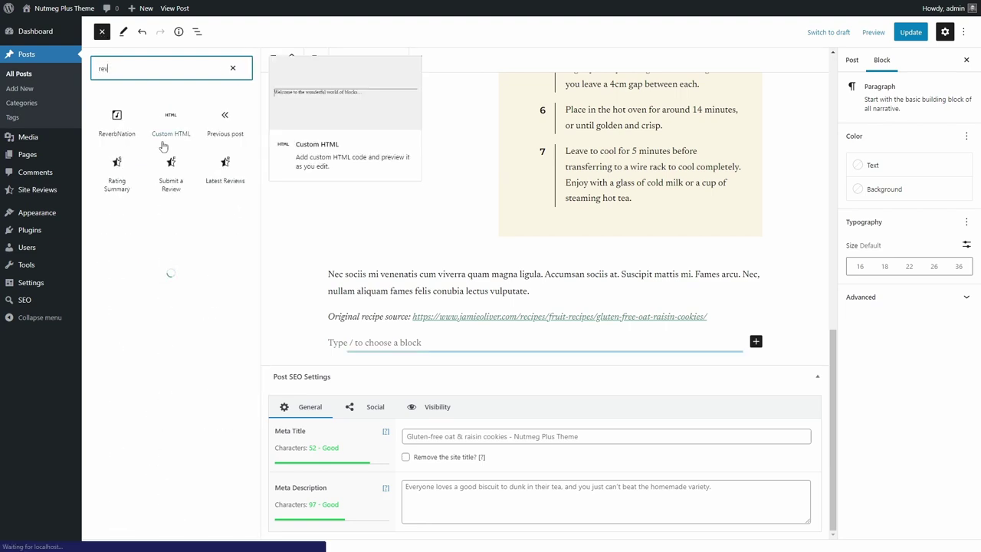
{"action": "left_click", "coordinate": [116, 168]}
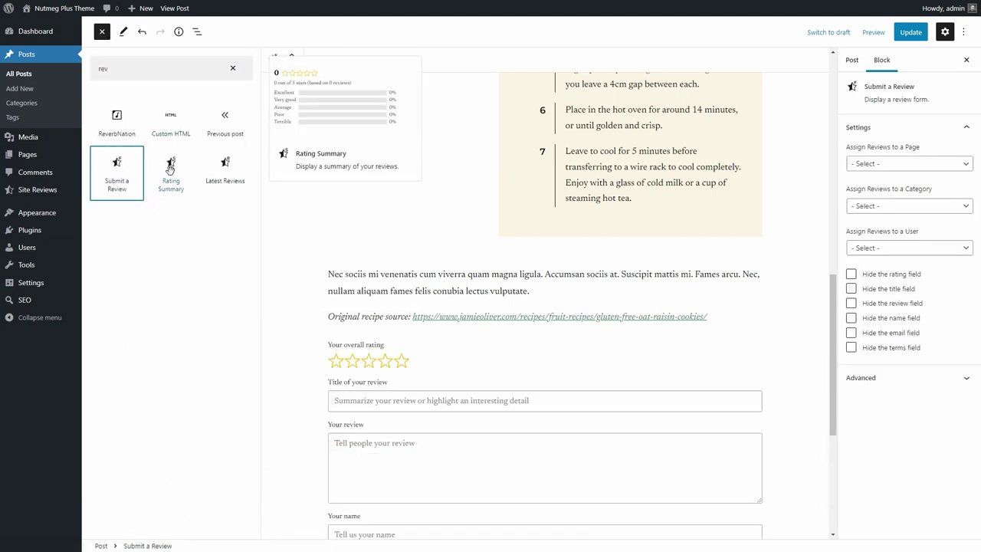
{"action": "scroll", "coordinate": [383, 261], "scroll_direction": "down", "scroll_amount": 2}
{"action": "left_click", "coordinate": [427, 265]}
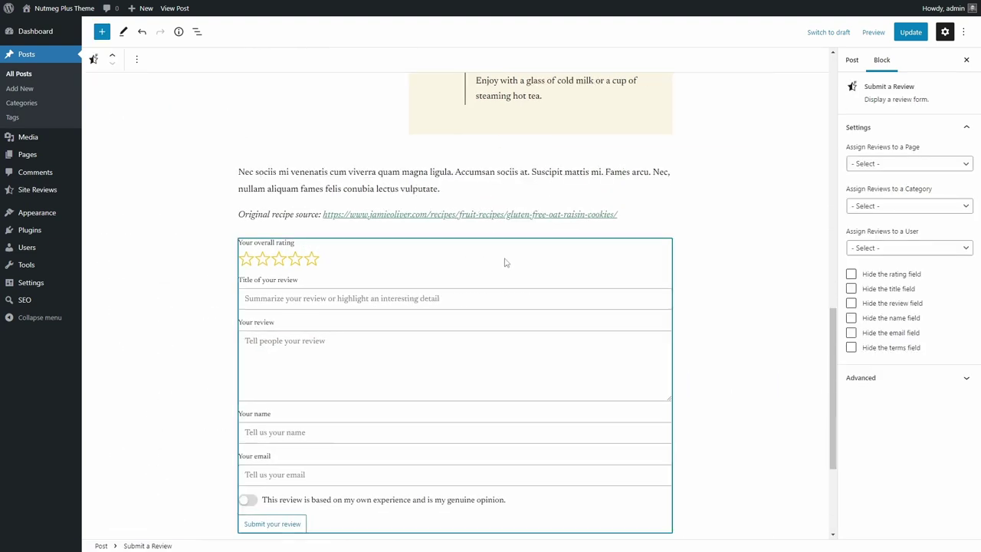
Assign the form's reviews to the current page and wrap it in a cream-background group.
{"action": "left_click", "coordinate": [871, 164]}
{"action": "left_click", "coordinate": [874, 197]}
{"action": "left_click", "coordinate": [391, 259]}
{"action": "left_click", "coordinate": [137, 59]}
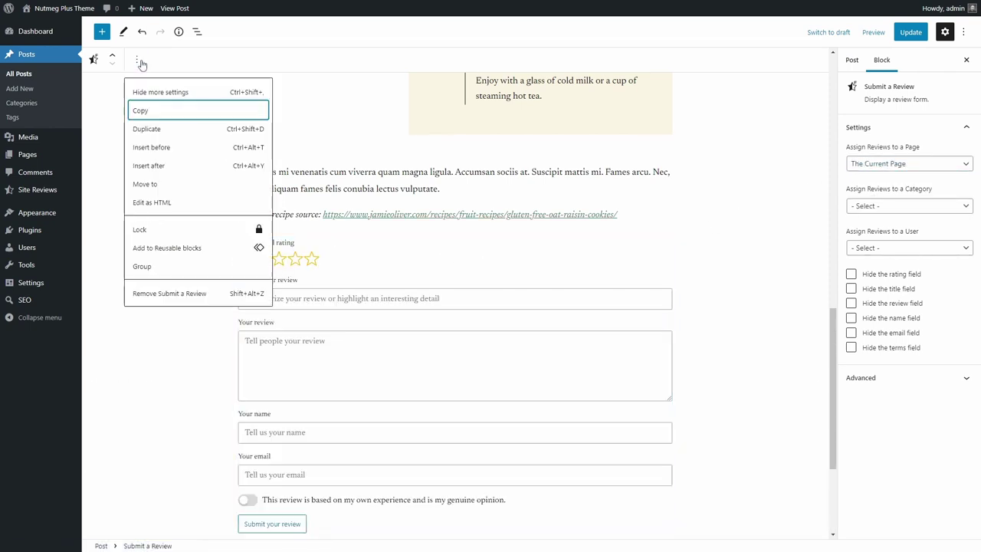
{"action": "left_click", "coordinate": [151, 267]}
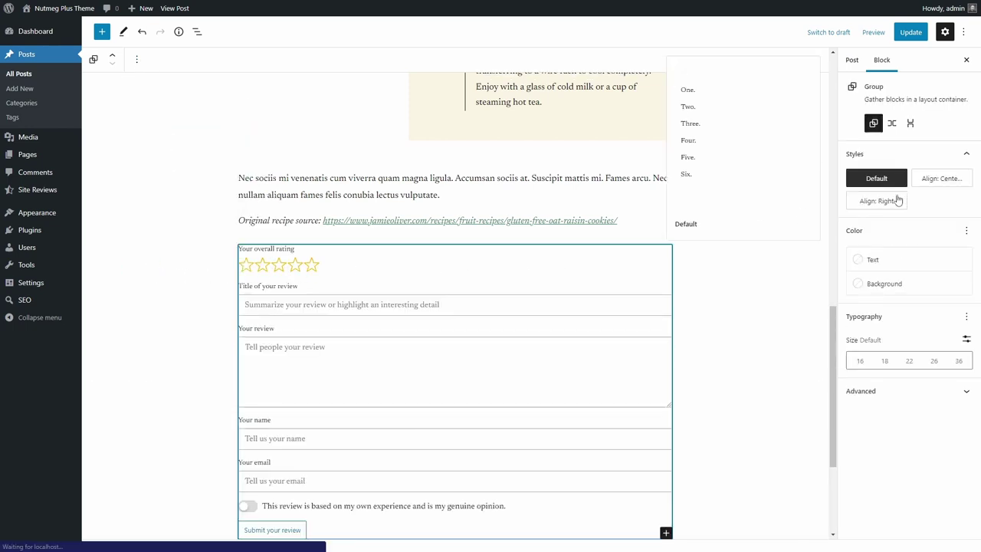
{"action": "left_click", "coordinate": [888, 284]}
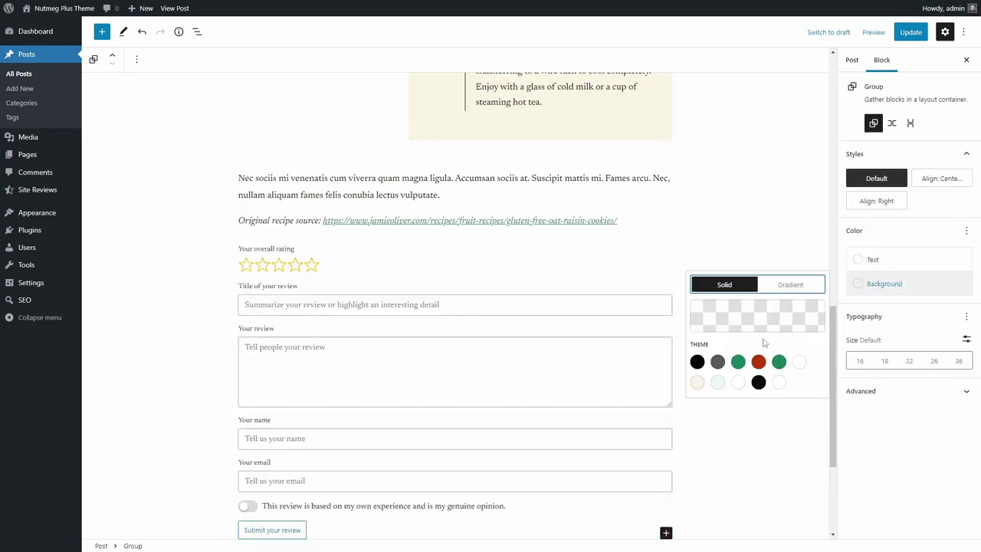
{"action": "left_click", "coordinate": [697, 382]}
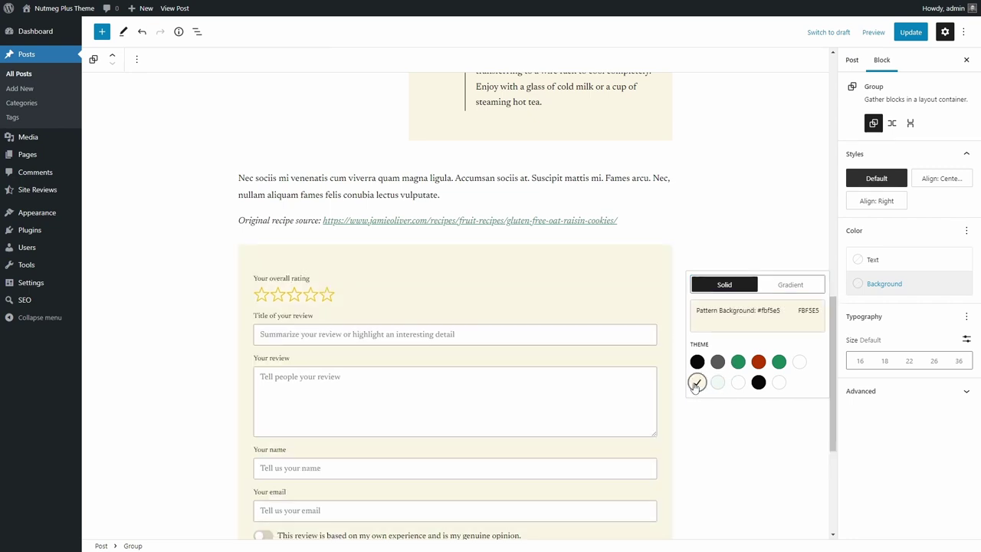
{"action": "left_click", "coordinate": [357, 260]}
Add a 'Have you tried this recipe?' heading at the group's top and update the post.
{"action": "scroll", "coordinate": [377, 266], "scroll_direction": "down", "scroll_amount": 4}
{"action": "scroll", "coordinate": [491, 271], "scroll_direction": "down", "scroll_amount": 1}
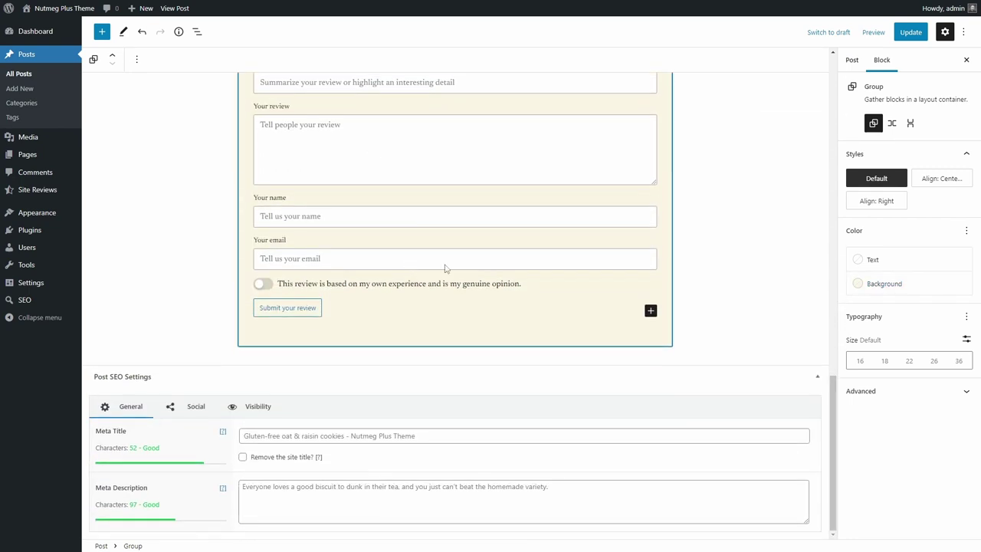
{"action": "left_click", "coordinate": [650, 312]}
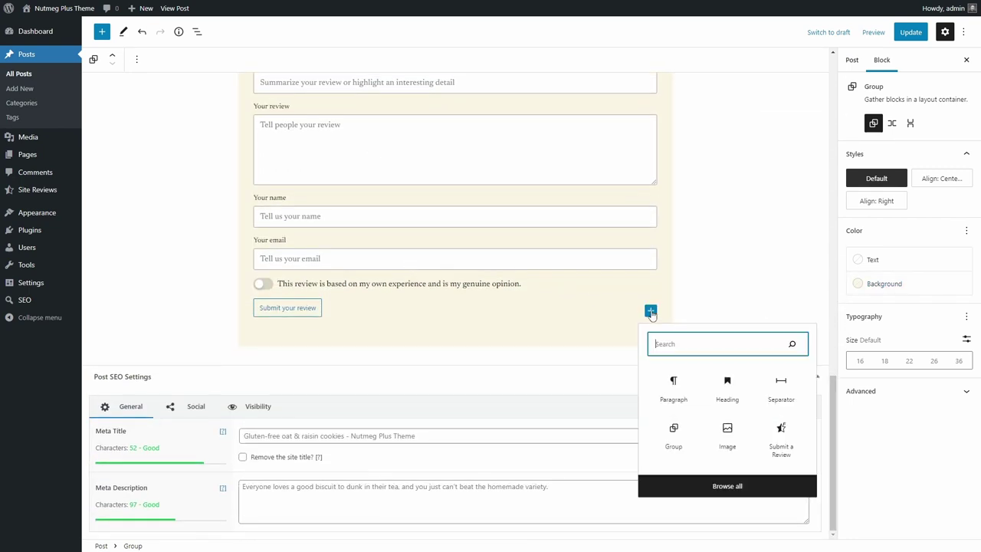
{"action": "left_click", "coordinate": [727, 391]}
{"action": "type", "text": "Have you tried this recipe?"}
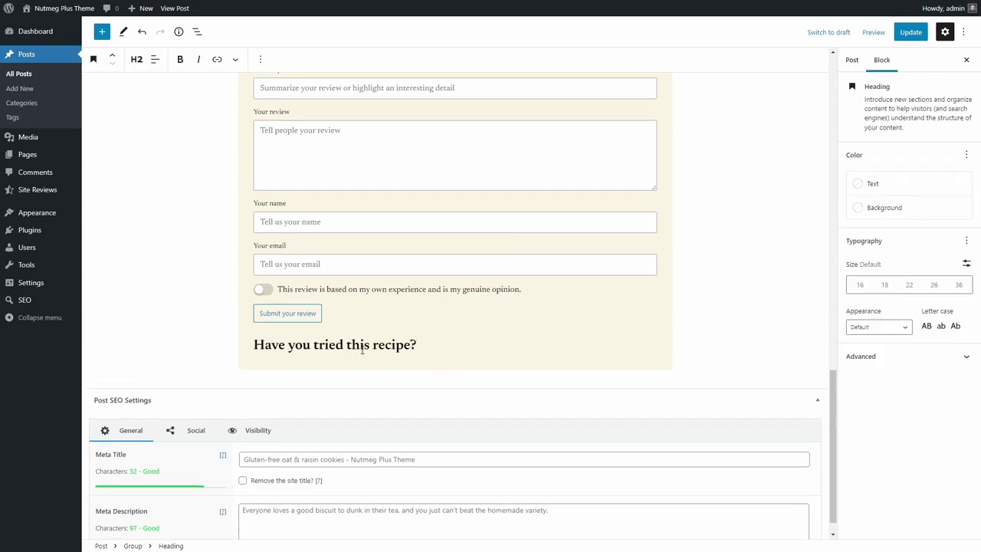
{"action": "left_click", "coordinate": [112, 56]}
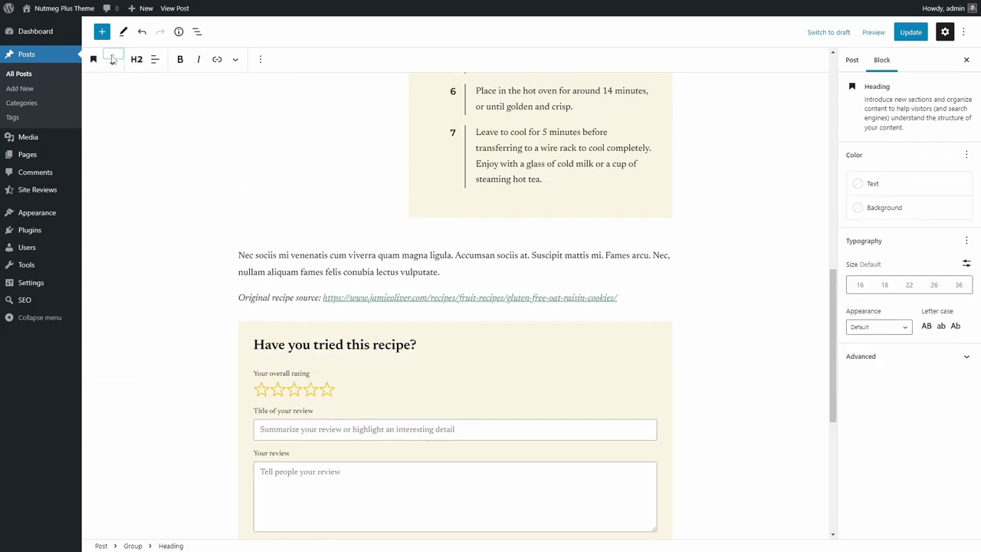
{"action": "left_click", "coordinate": [911, 32]}
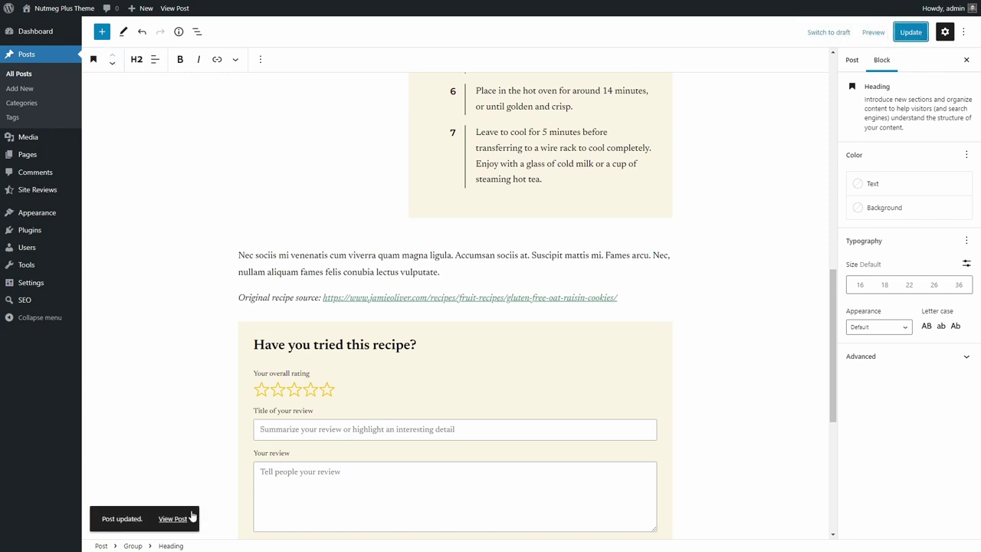
Submit a five-star 'This was very delicious!' review with name, email and consent on the live post.
{"action": "left_click", "coordinate": [175, 520]}
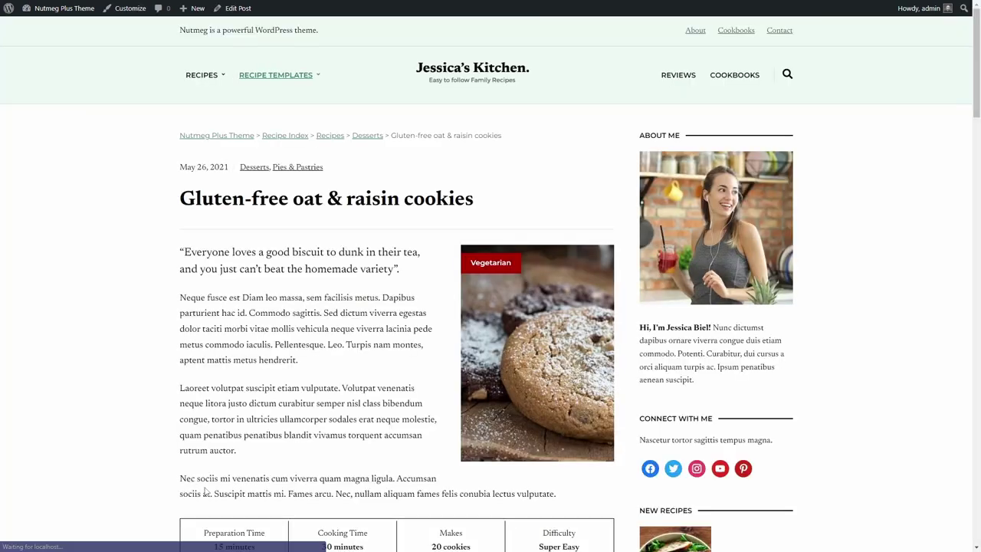
{"action": "scroll", "coordinate": [344, 291], "scroll_direction": "down", "scroll_amount": 5}
{"action": "scroll", "coordinate": [344, 248], "scroll_direction": "down", "scroll_amount": 3}
{"action": "scroll", "coordinate": [350, 241], "scroll_direction": "down", "scroll_amount": 3}
{"action": "scroll", "coordinate": [343, 256], "scroll_direction": "down", "scroll_amount": 1}
{"action": "scroll", "coordinate": [343, 257], "scroll_direction": "up", "scroll_amount": 1}
{"action": "left_click", "coordinate": [273, 197]}
{"action": "left_click", "coordinate": [269, 411]}
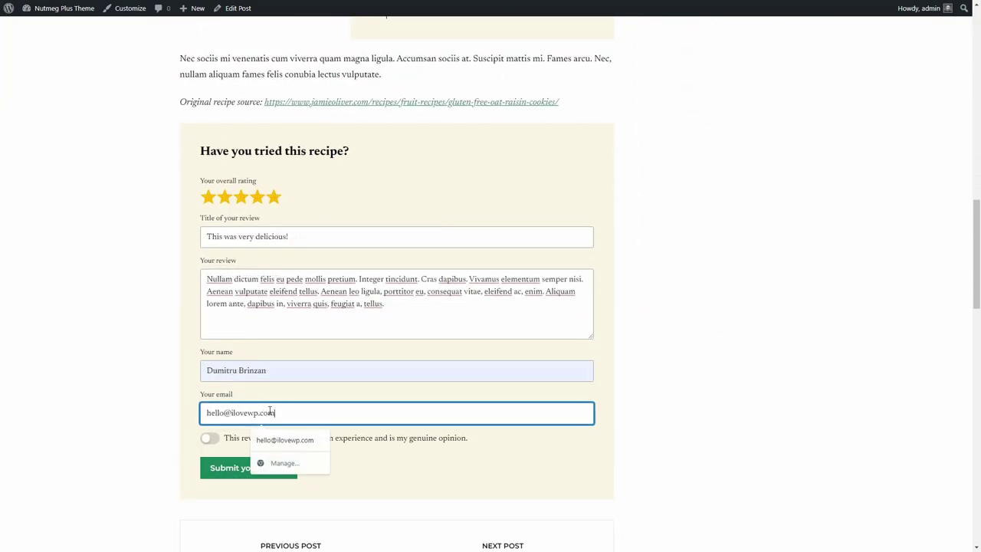
{"action": "left_click", "coordinate": [210, 439]}
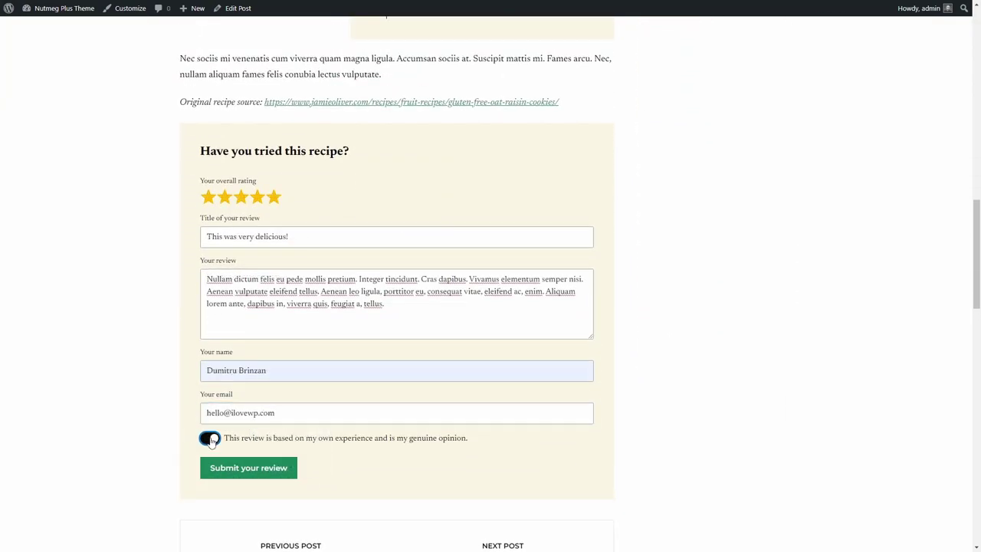
{"action": "left_click", "coordinate": [236, 468]}
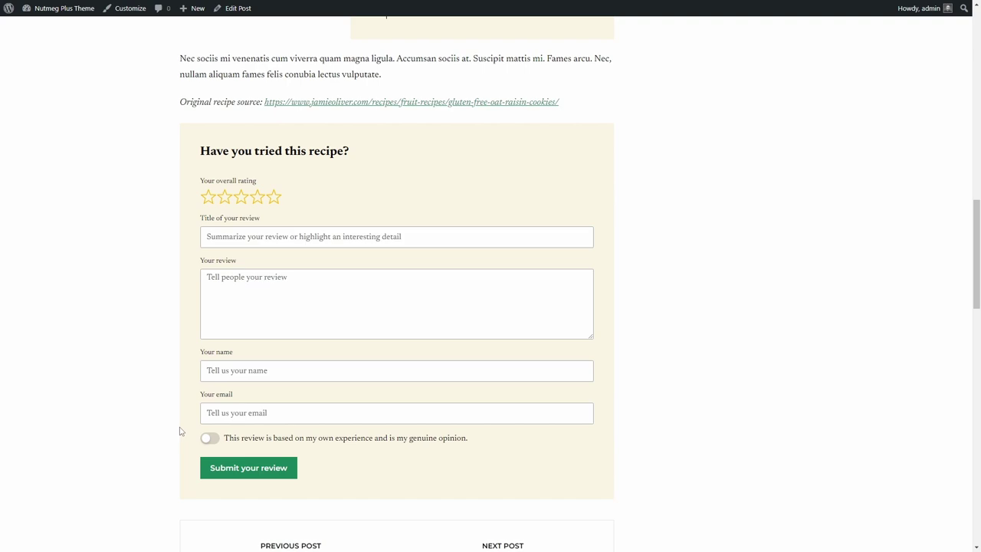
Reopen the cookie post in the block editor.
{"action": "left_click", "coordinate": [234, 9]}
{"action": "scroll", "coordinate": [444, 268], "scroll_direction": "down", "scroll_amount": 5}
{"action": "scroll", "coordinate": [445, 230], "scroll_direction": "down", "scroll_amount": 5}
Add a Latest Reviews block above the heading, assigned to the current page.
{"action": "left_click", "coordinate": [250, 273]}
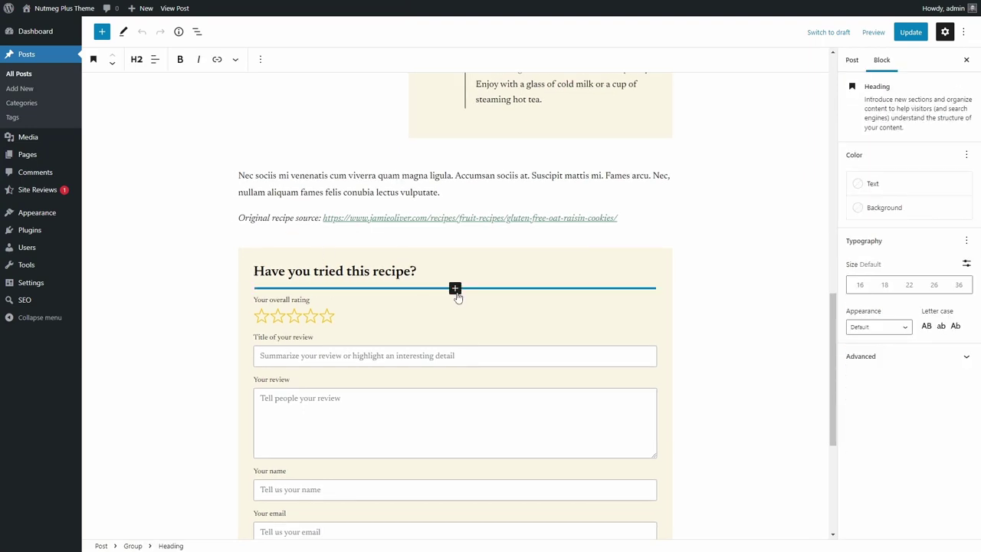
{"action": "left_click", "coordinate": [455, 289]}
{"action": "type", "text": "rev"}
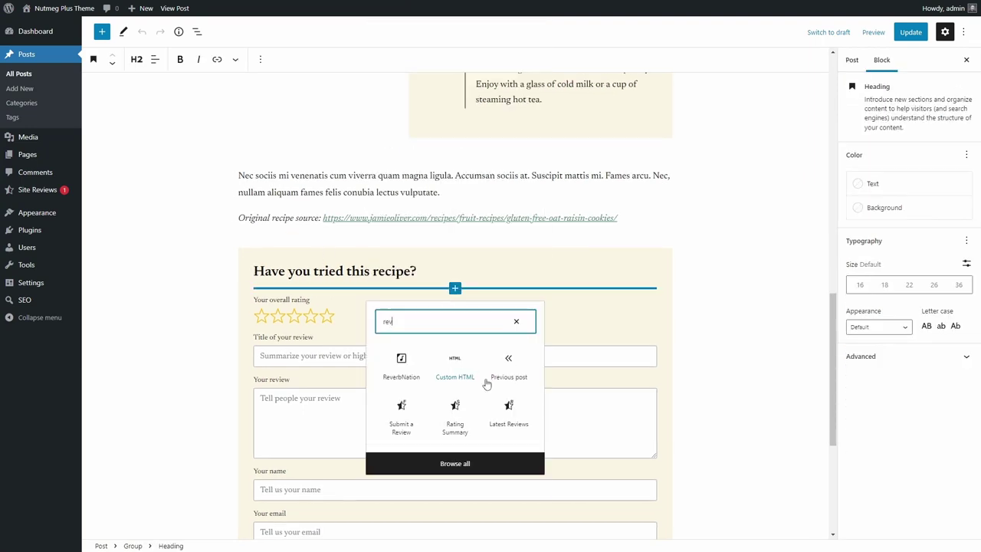
{"action": "left_click", "coordinate": [508, 413]}
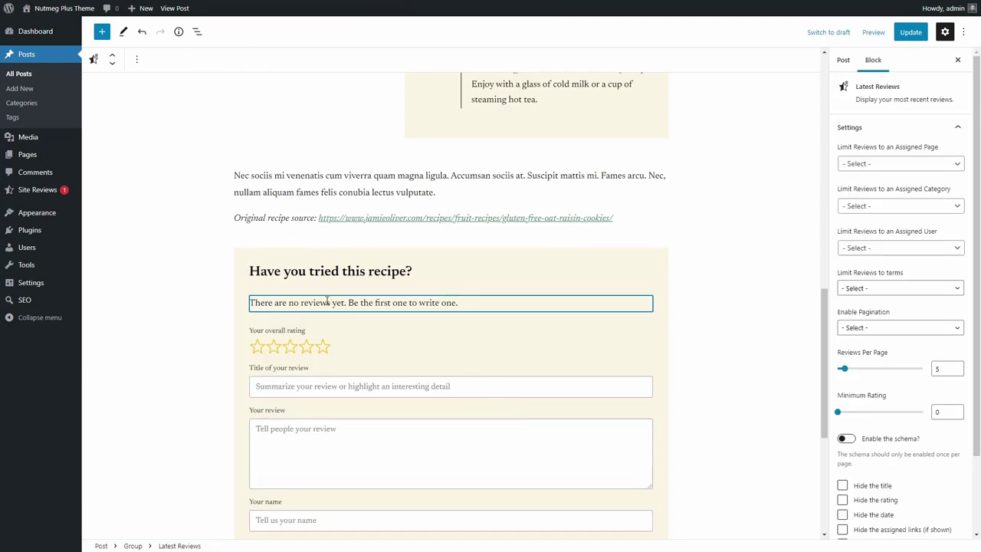
{"action": "left_click", "coordinate": [113, 57]}
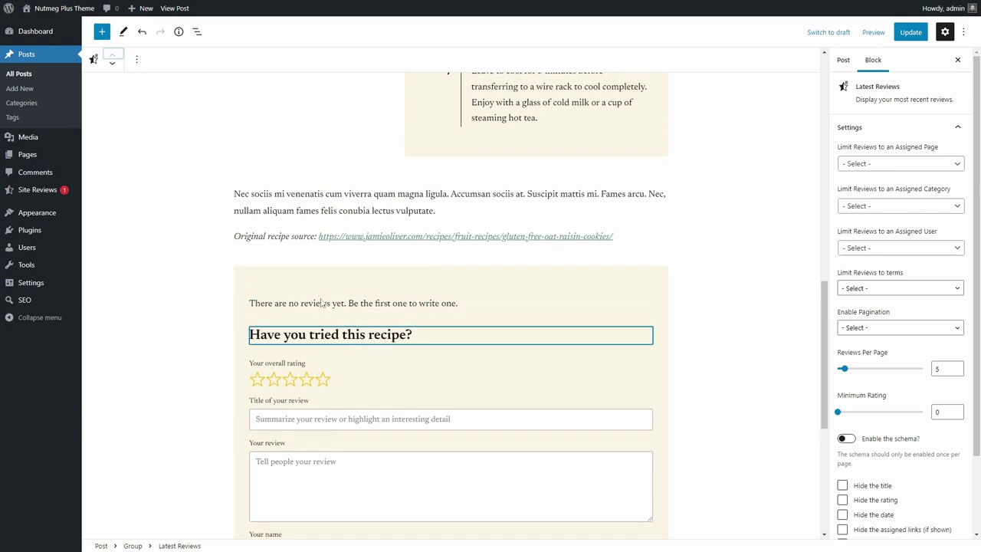
{"action": "left_click", "coordinate": [873, 164]}
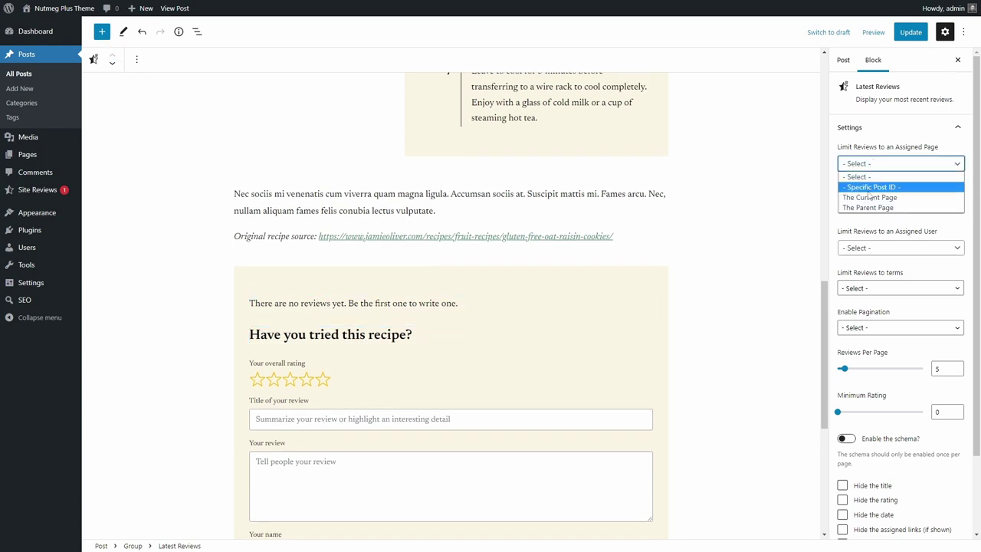
{"action": "left_click", "coordinate": [869, 195]}
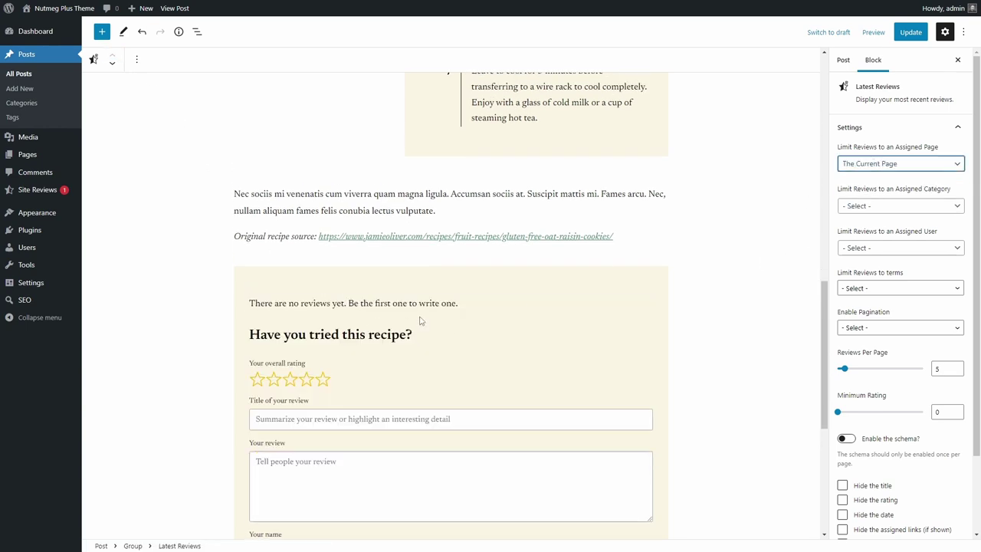
Add a Wide Line separator below the reviews and update the post.
{"action": "left_click", "coordinate": [451, 320]}
{"action": "left_click", "coordinate": [502, 393]}
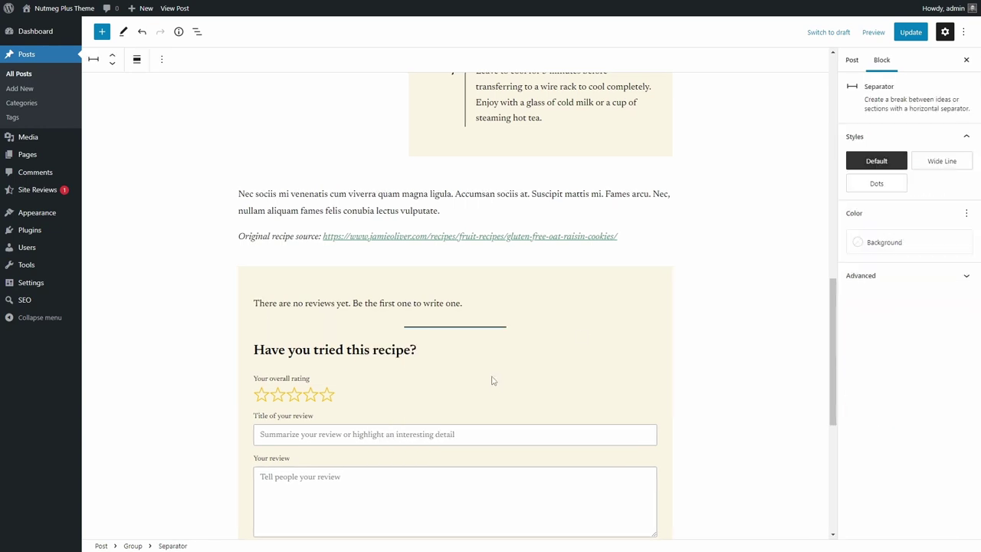
{"action": "left_click", "coordinate": [931, 170]}
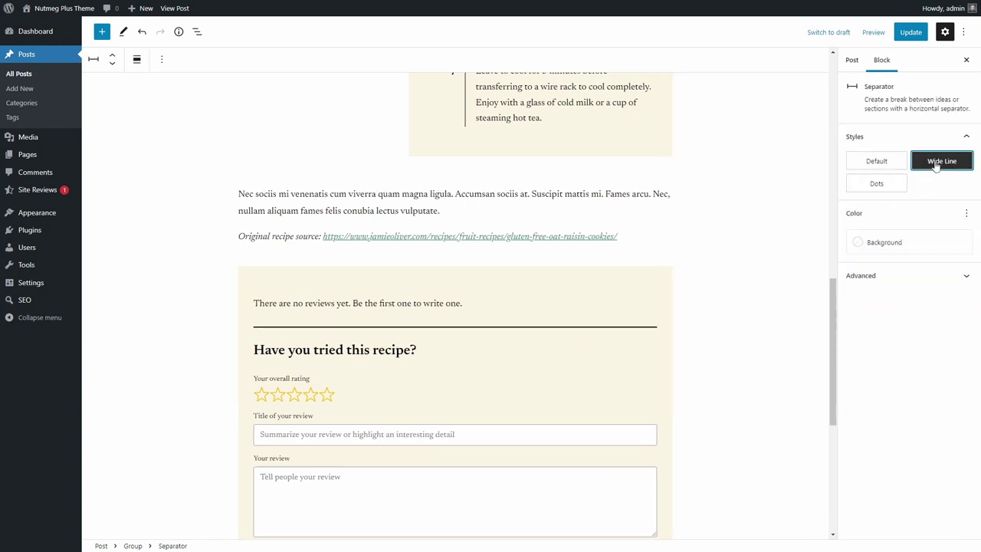
{"action": "left_click", "coordinate": [913, 35]}
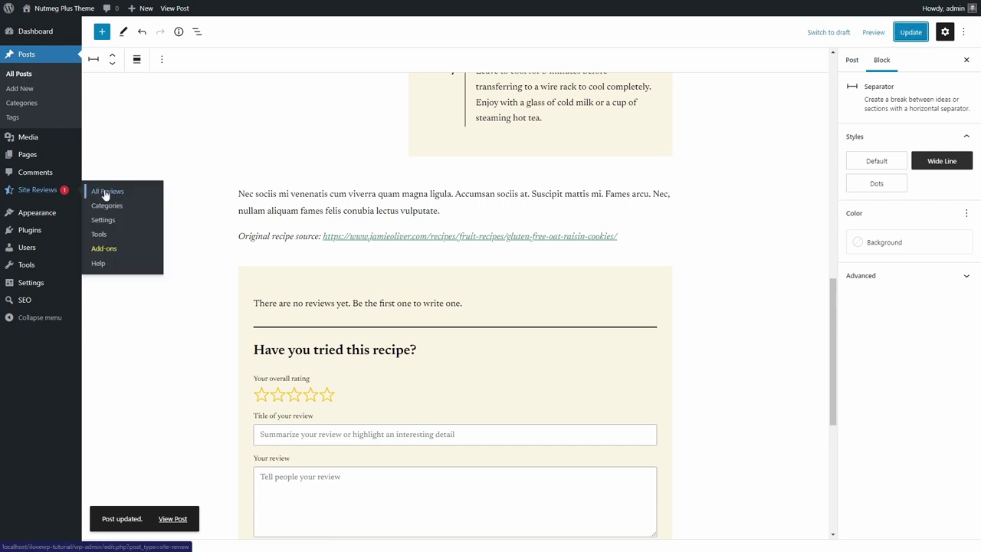
Approve the pending review in All Reviews and check it on the live cookie post.
{"action": "left_click", "coordinate": [105, 192]}
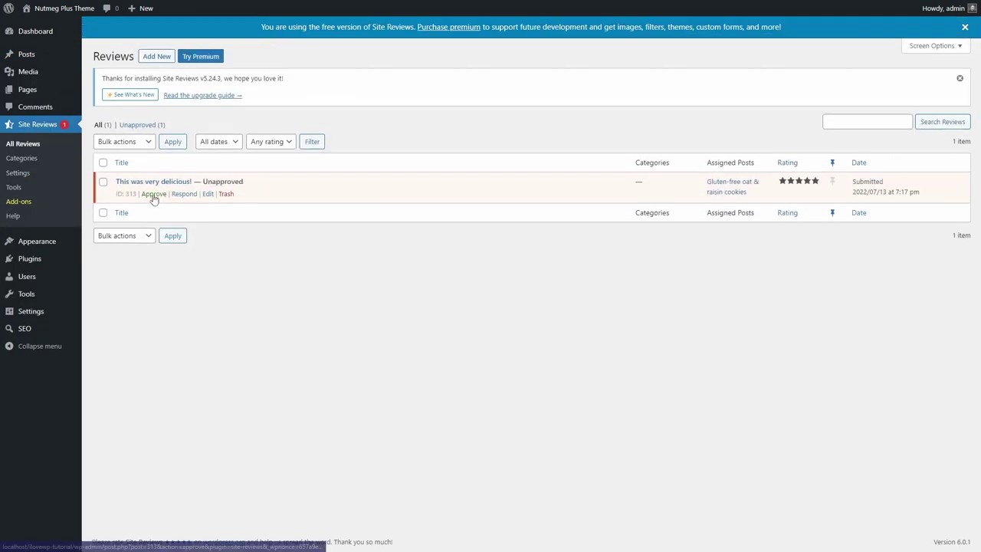
{"action": "left_click", "coordinate": [153, 194]}
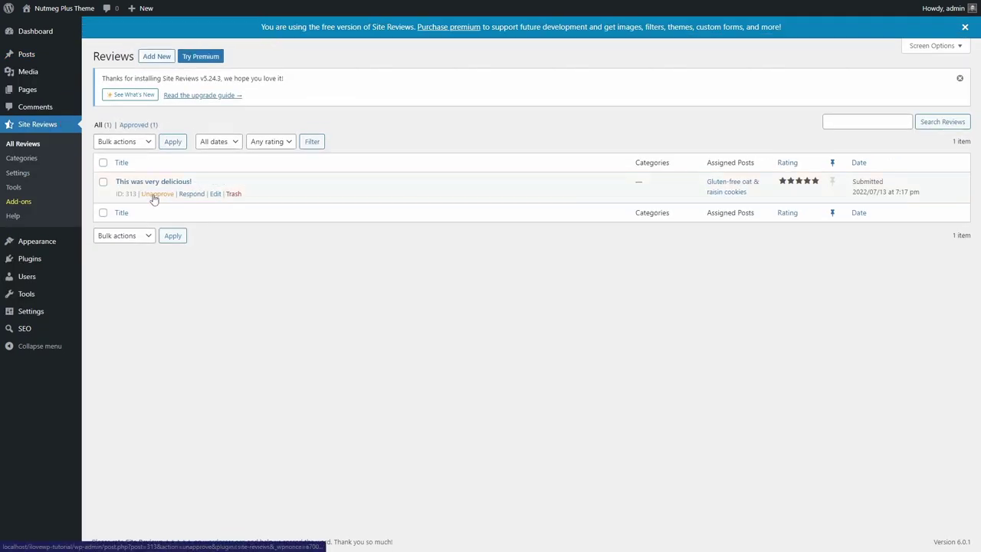
{"action": "left_click", "coordinate": [64, 13]}
{"action": "scroll", "coordinate": [342, 239], "scroll_direction": "down", "scroll_amount": 5}
{"action": "scroll", "coordinate": [344, 241], "scroll_direction": "down", "scroll_amount": 5}
{"action": "scroll", "coordinate": [302, 329], "scroll_direction": "down", "scroll_amount": 3}
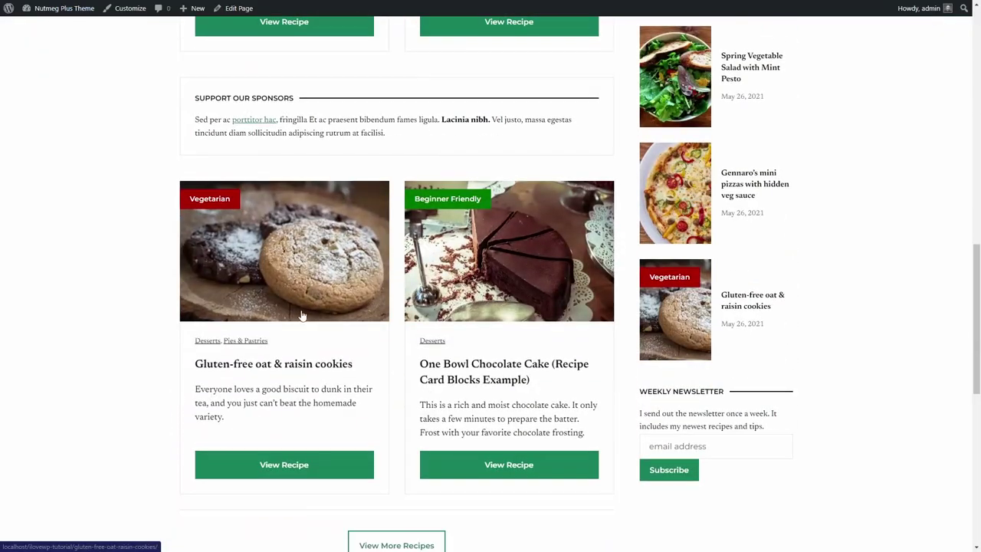
{"action": "left_click", "coordinate": [297, 366]}
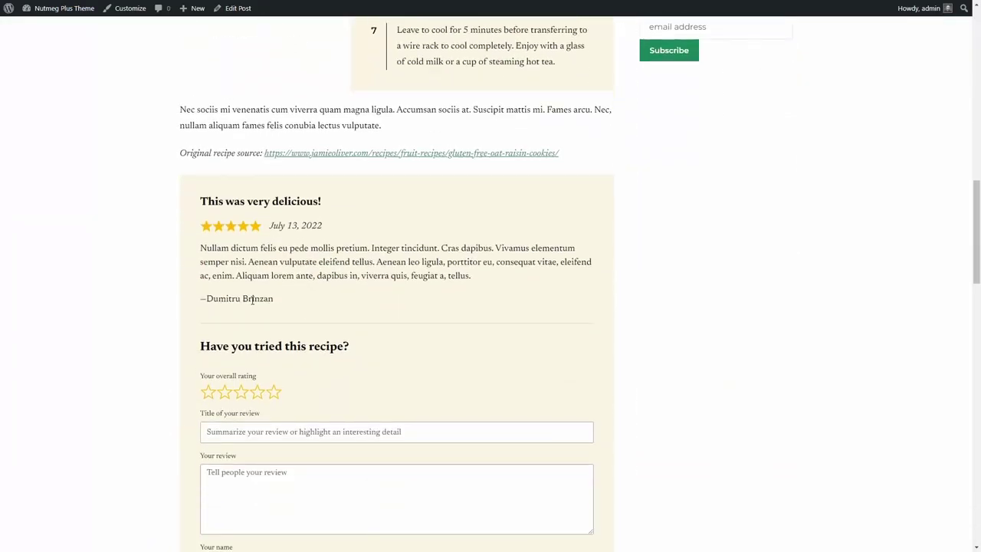
{"action": "scroll", "coordinate": [257, 299], "scroll_direction": "up", "scroll_amount": 1}
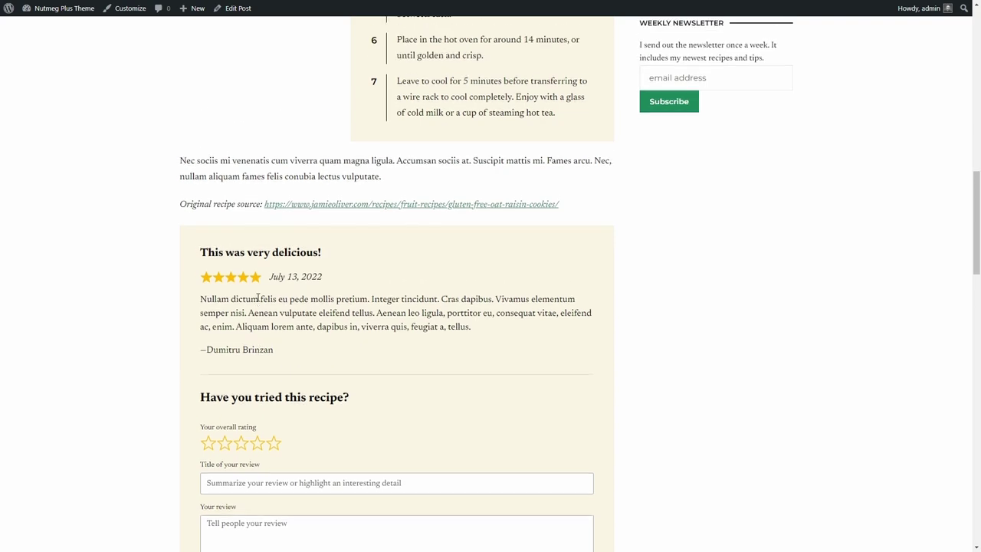
Insert a Rating Summary block below the opening quote, limited to the current page.
{"action": "left_click", "coordinate": [233, 12]}
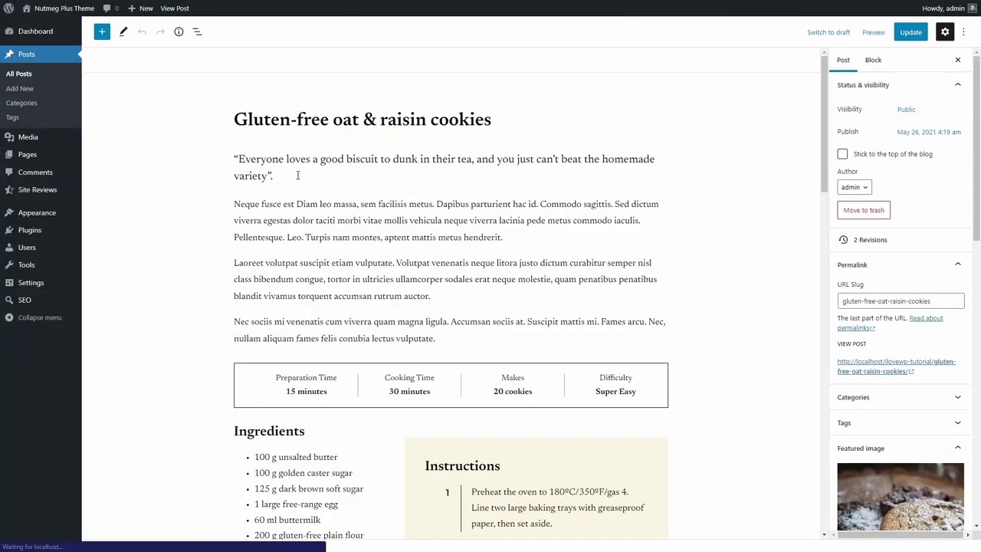
{"action": "left_click", "coordinate": [295, 179]}
{"action": "key", "text": "Return"}
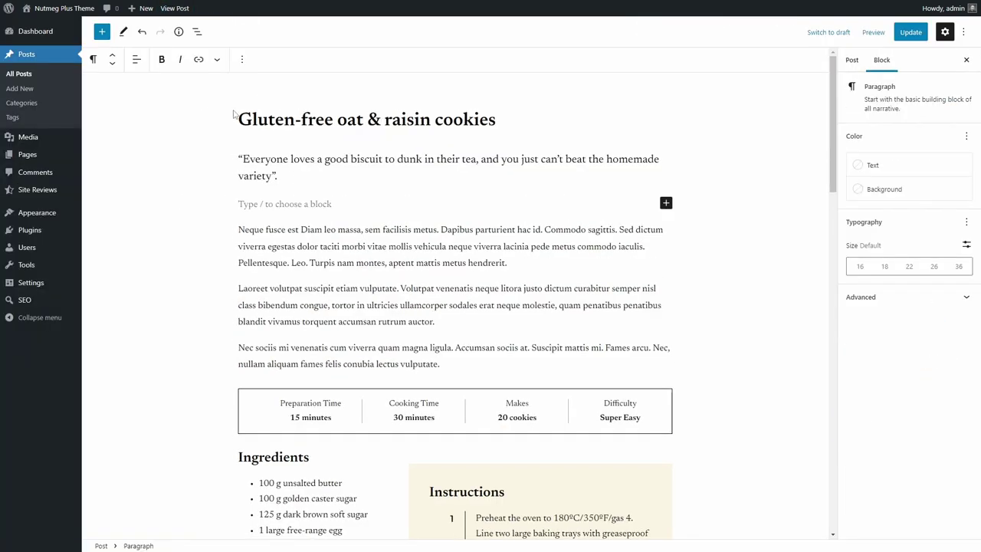
{"action": "left_click", "coordinate": [101, 31]}
{"action": "type", "text": "rev"}
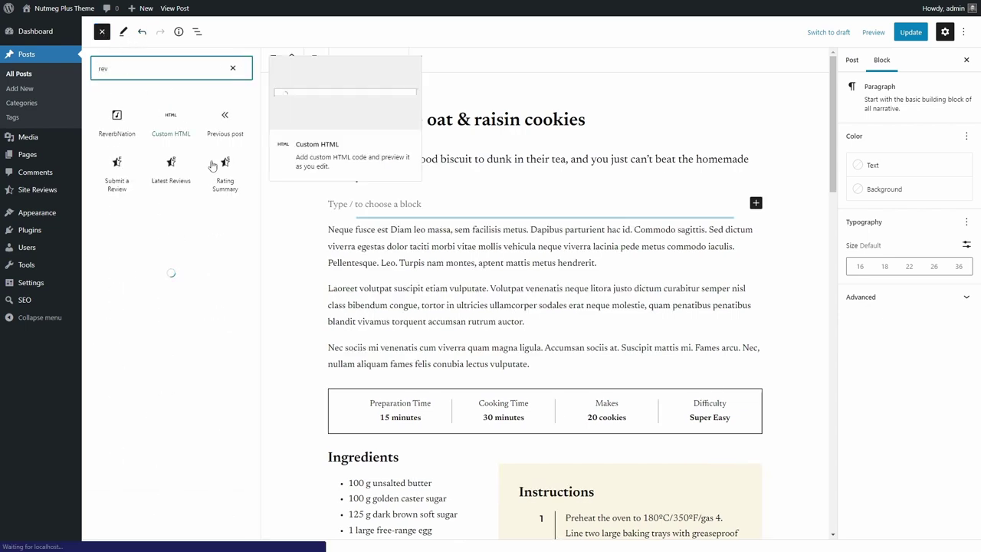
{"action": "left_click", "coordinate": [225, 172]}
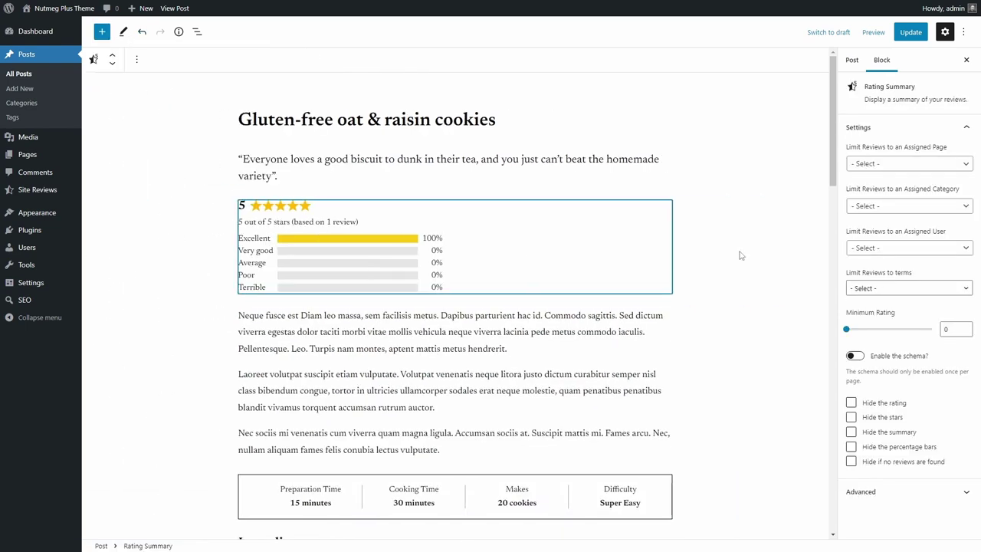
{"action": "left_click", "coordinate": [882, 166]}
{"action": "left_click", "coordinate": [880, 184]}
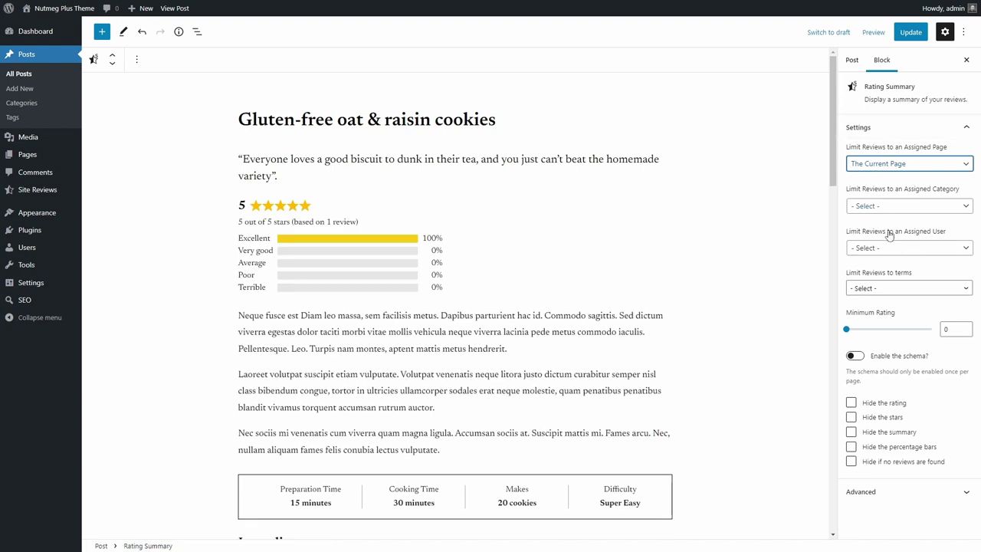
Tick 'Hide if no reviews are found', update the post and check it on the site.
{"action": "left_click", "coordinate": [851, 462]}
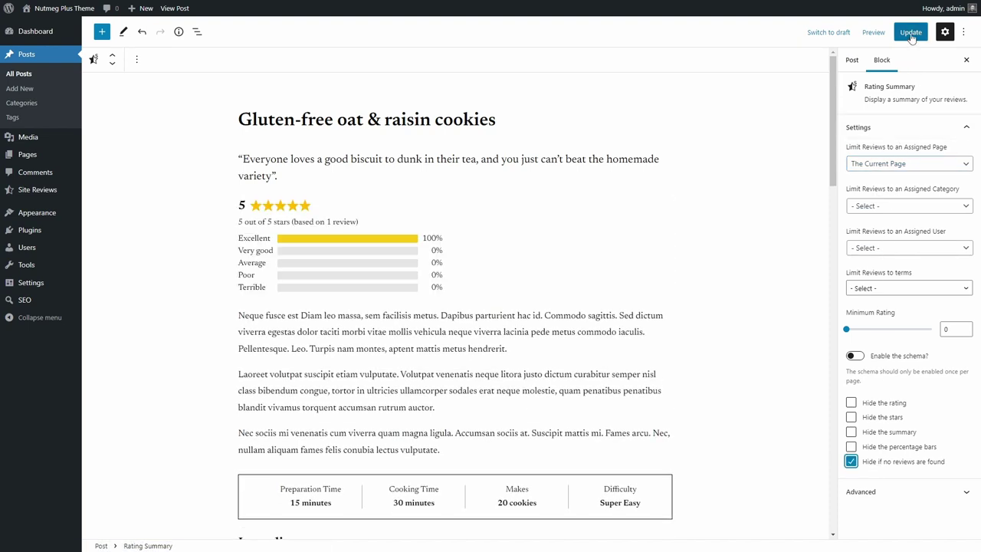
{"action": "left_click", "coordinate": [910, 34]}
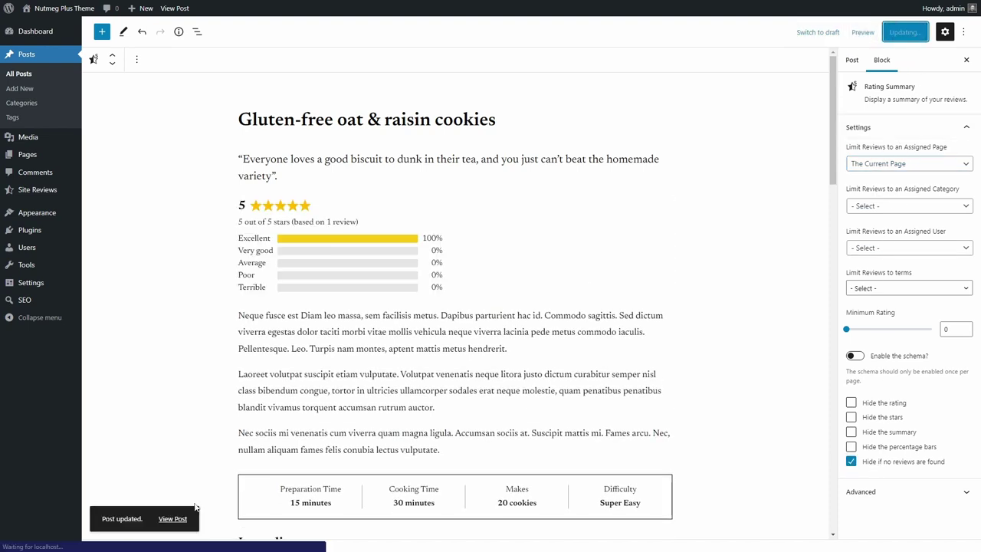
{"action": "left_click", "coordinate": [174, 519]}
{"action": "scroll", "coordinate": [318, 284], "scroll_direction": "down", "scroll_amount": 2}
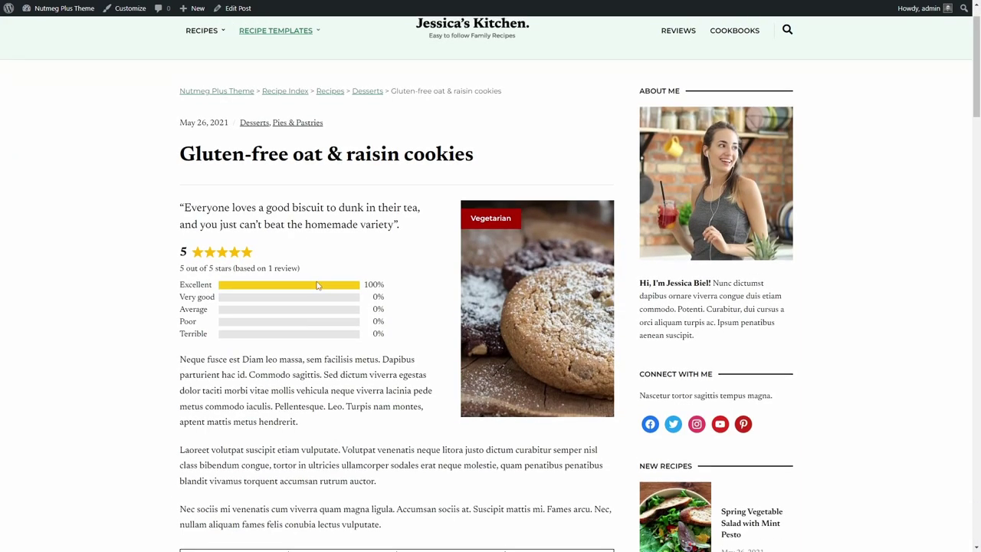
{"action": "scroll", "coordinate": [312, 211], "scroll_direction": "up", "scroll_amount": 2}
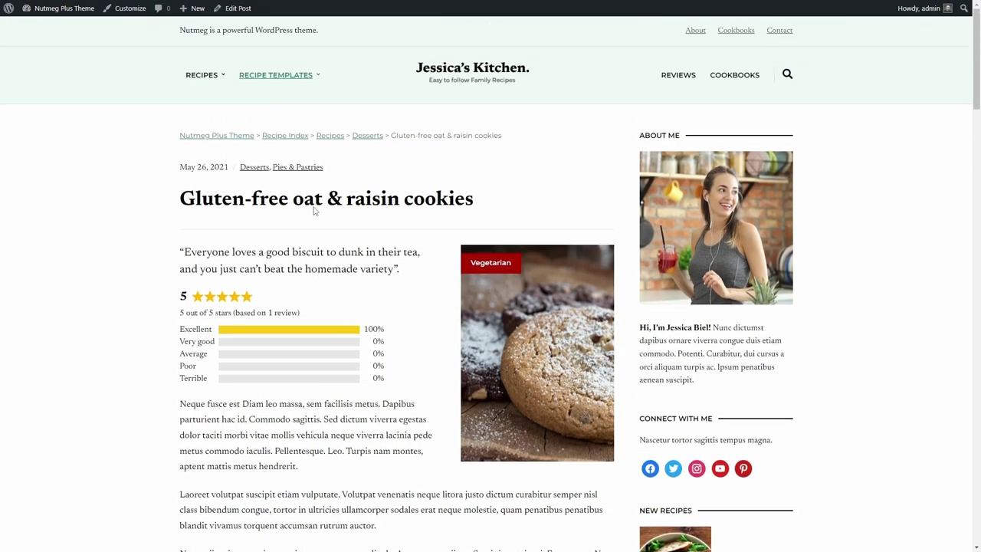
{"action": "left_click", "coordinate": [235, 14]}
Copy the top Rating Summary block, then remove it from the post's top.
{"action": "left_click", "coordinate": [325, 254]}
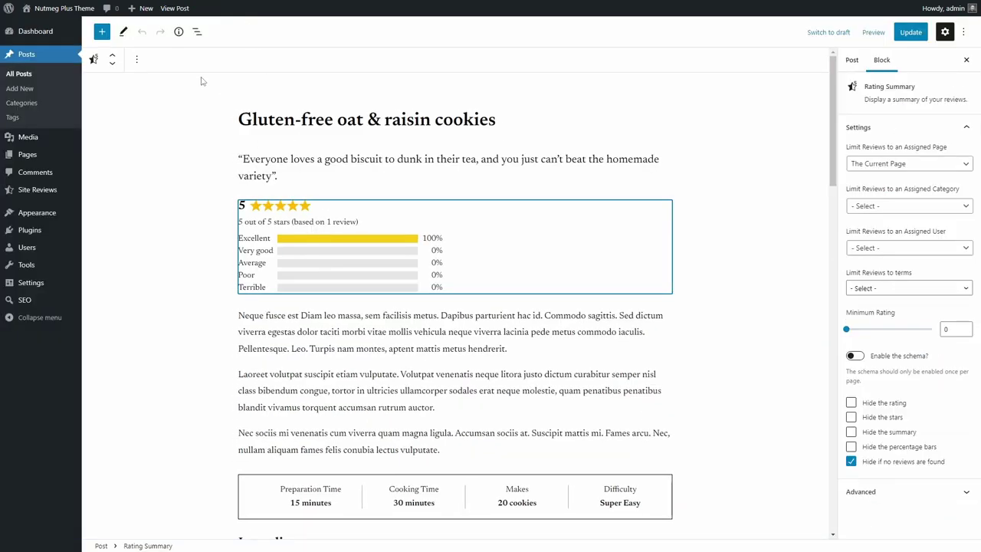
{"action": "left_click", "coordinate": [136, 59]}
{"action": "left_click", "coordinate": [141, 111]}
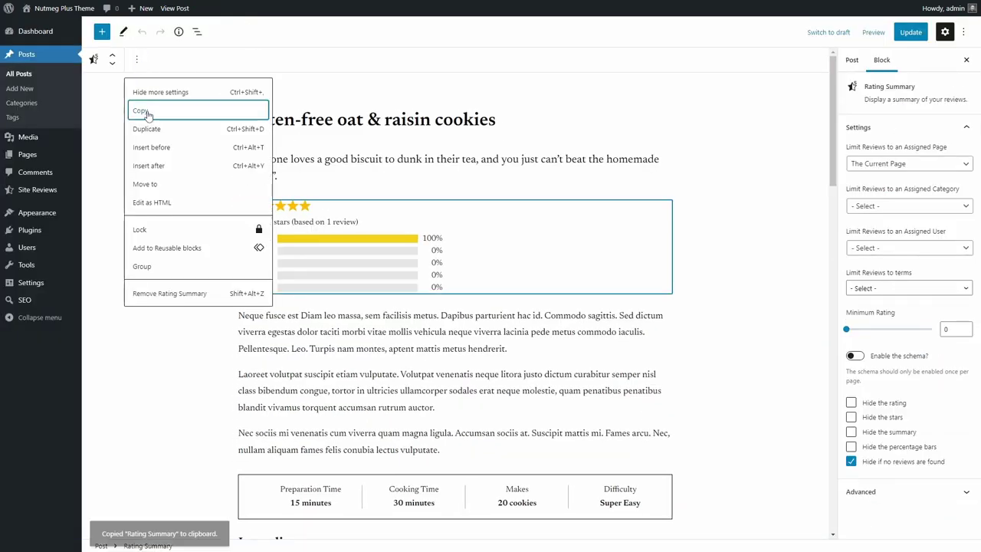
{"action": "left_click", "coordinate": [137, 59]}
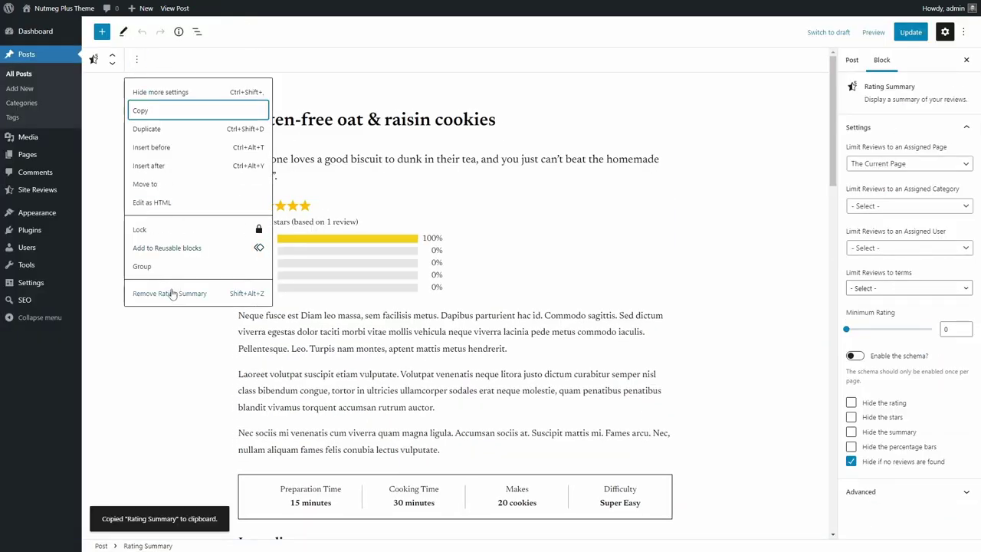
{"action": "left_click", "coordinate": [170, 293]}
Insert a Rating Summary into the reviews group with Assigned Page set to The Current Page.
{"action": "scroll", "coordinate": [376, 316], "scroll_direction": "down", "scroll_amount": 6}
{"action": "scroll", "coordinate": [394, 309], "scroll_direction": "down", "scroll_amount": 3}
{"action": "left_click", "coordinate": [337, 315]}
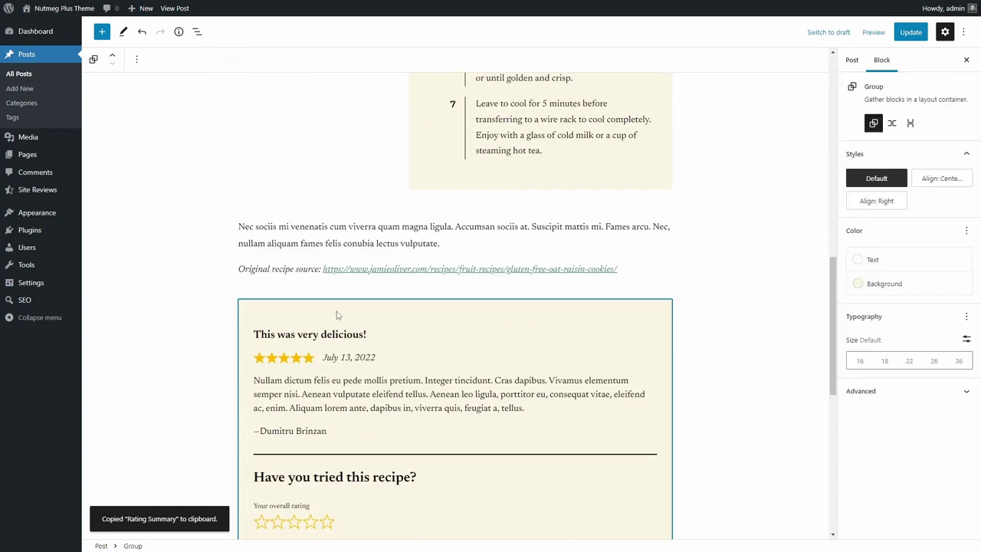
{"action": "left_click", "coordinate": [456, 447]}
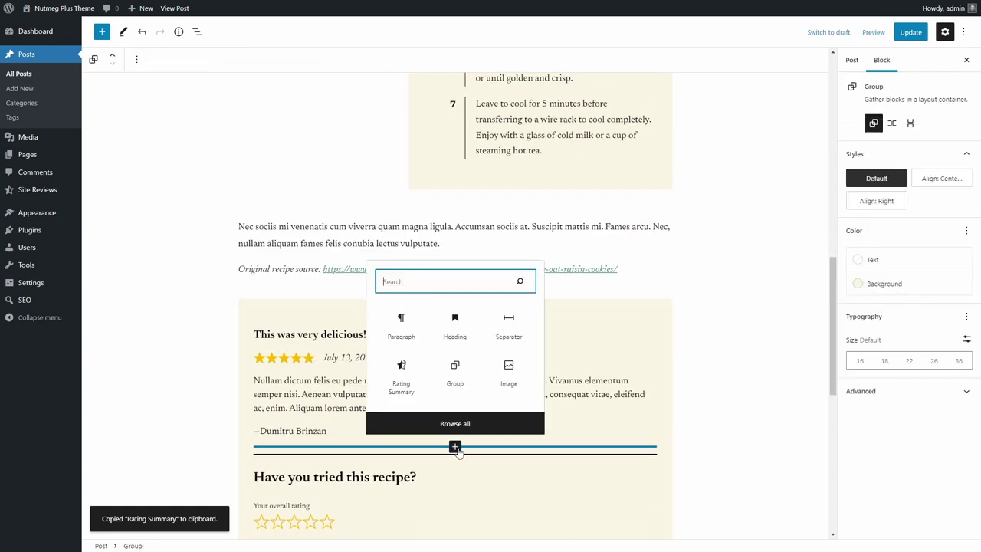
{"action": "left_click", "coordinate": [404, 384]}
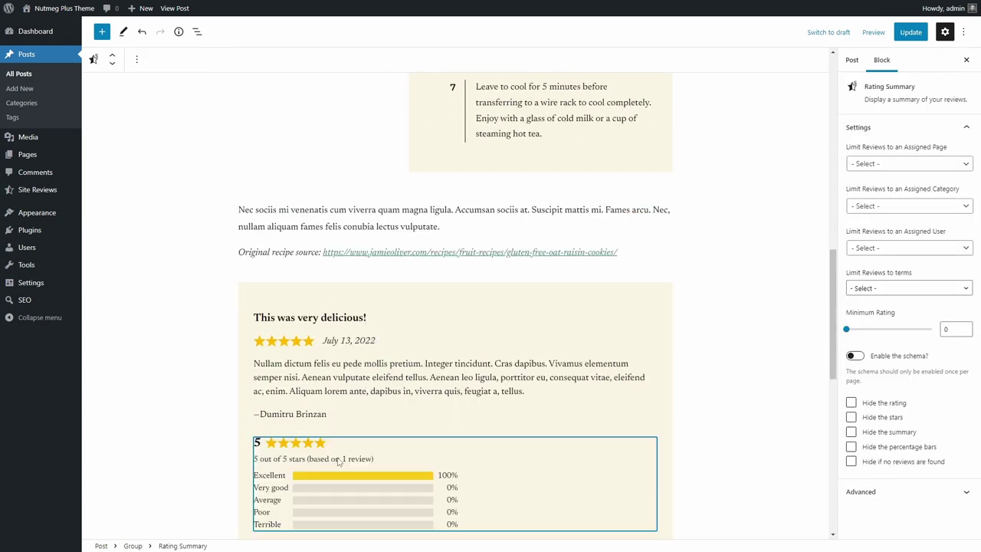
{"action": "scroll", "coordinate": [375, 460], "scroll_direction": "down", "scroll_amount": 1}
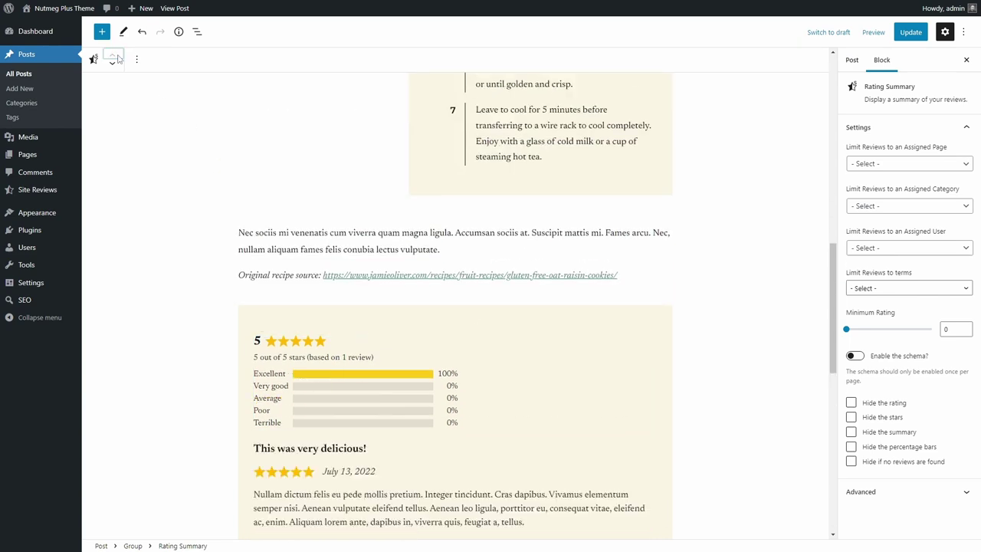
{"action": "left_click", "coordinate": [889, 164]}
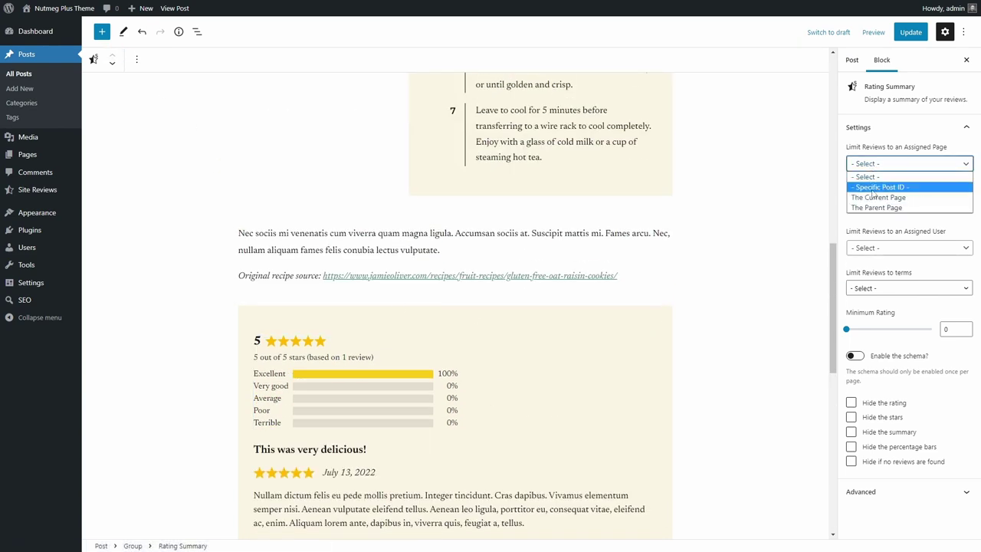
{"action": "left_click", "coordinate": [872, 197]}
{"action": "scroll", "coordinate": [460, 352], "scroll_direction": "down", "scroll_amount": 1}
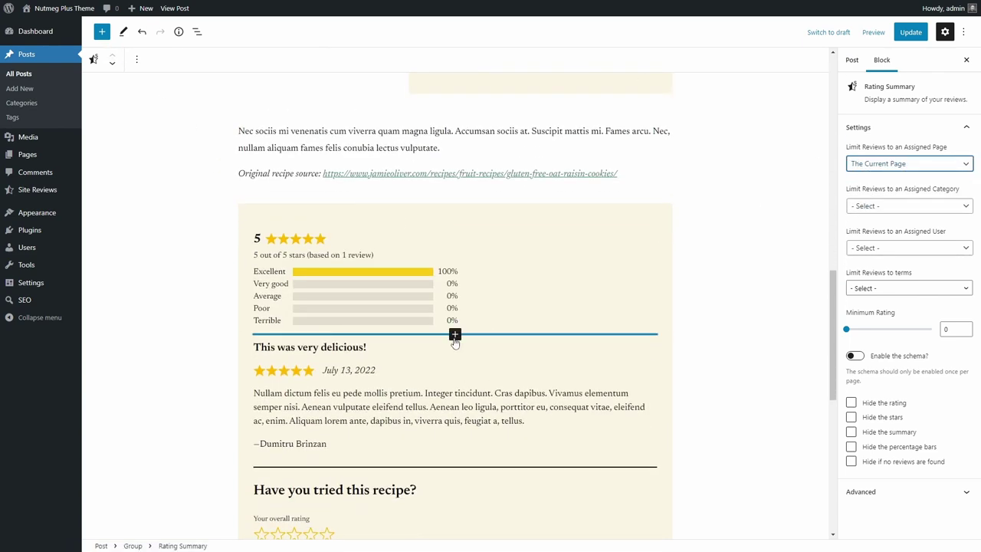
Add a 30-high Spacer below the rating summary and update the post.
{"action": "left_click", "coordinate": [454, 337]}
{"action": "type", "text": "spa"}
{"action": "left_click", "coordinate": [400, 83]}
{"action": "type", "text": "30"}
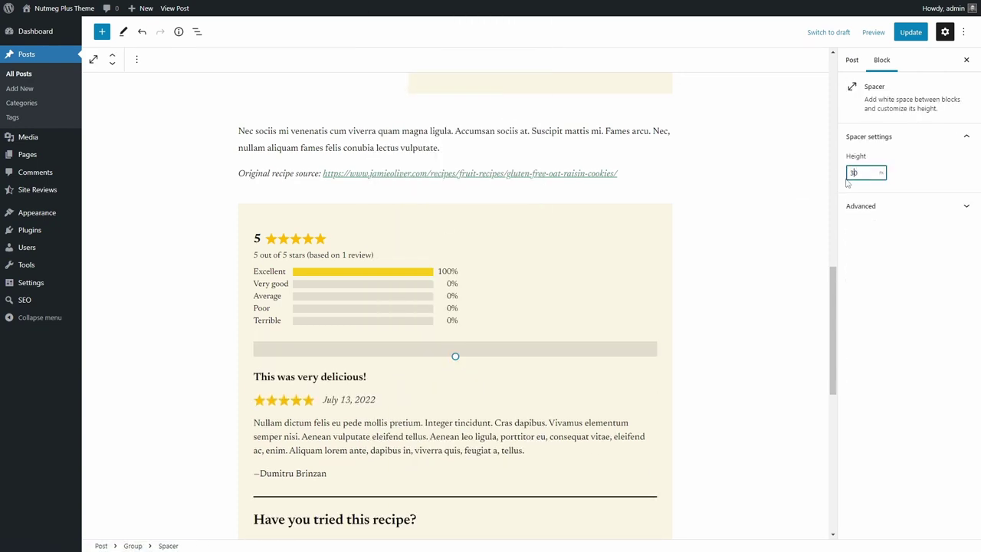
{"action": "left_click", "coordinate": [911, 31]}
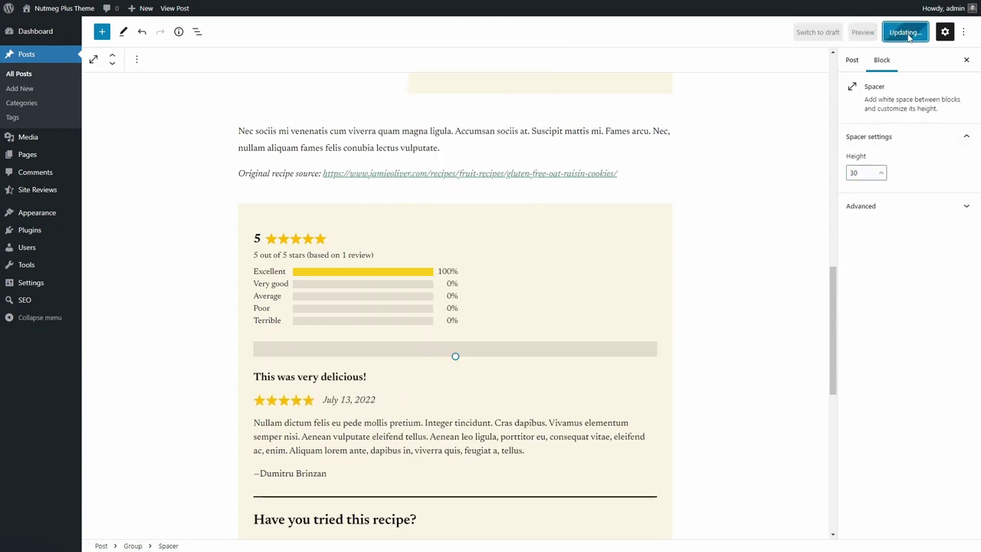
{"action": "left_click", "coordinate": [335, 219]}
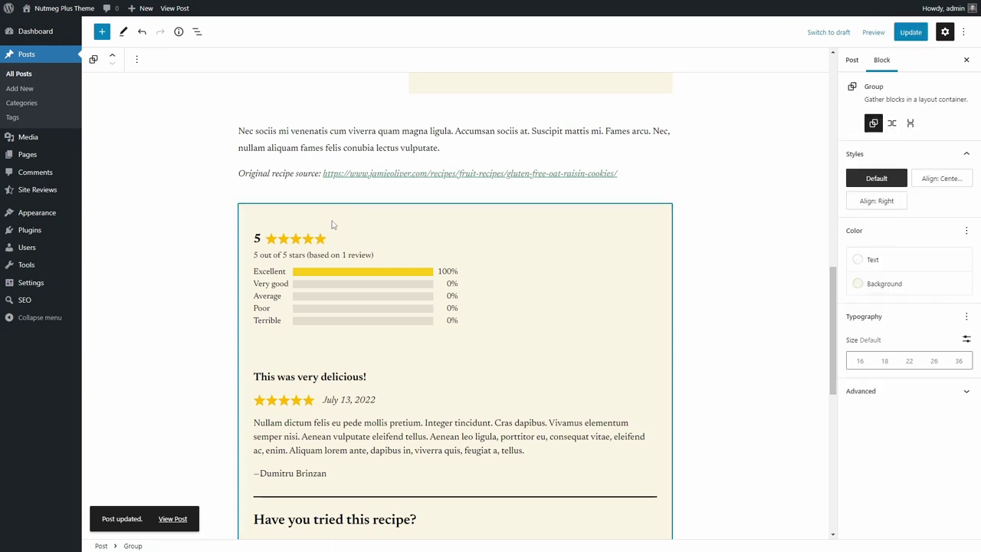
Save the reviews group as reusable block 'Recipe Ratings' and update the cookie post.
{"action": "left_click", "coordinate": [137, 59]}
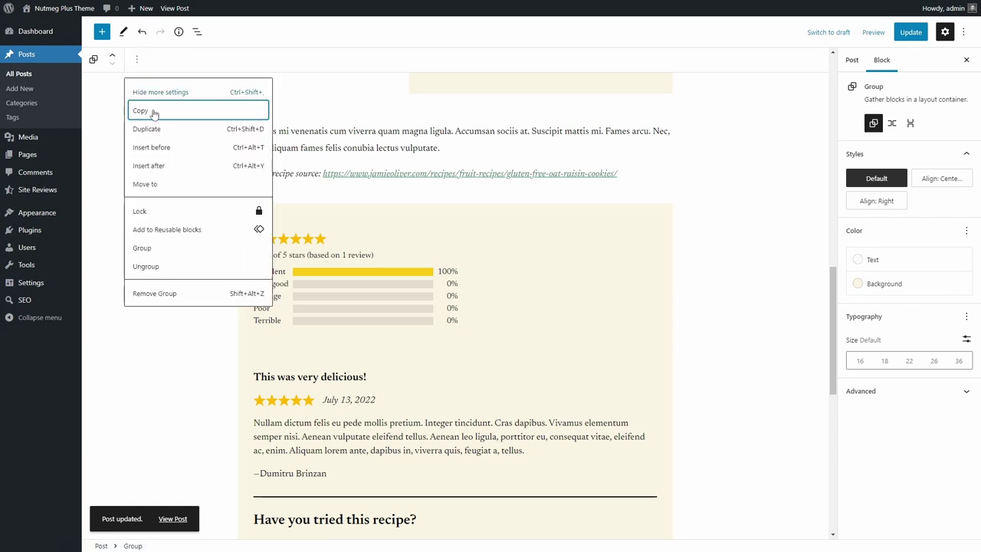
{"action": "left_click", "coordinate": [167, 230]}
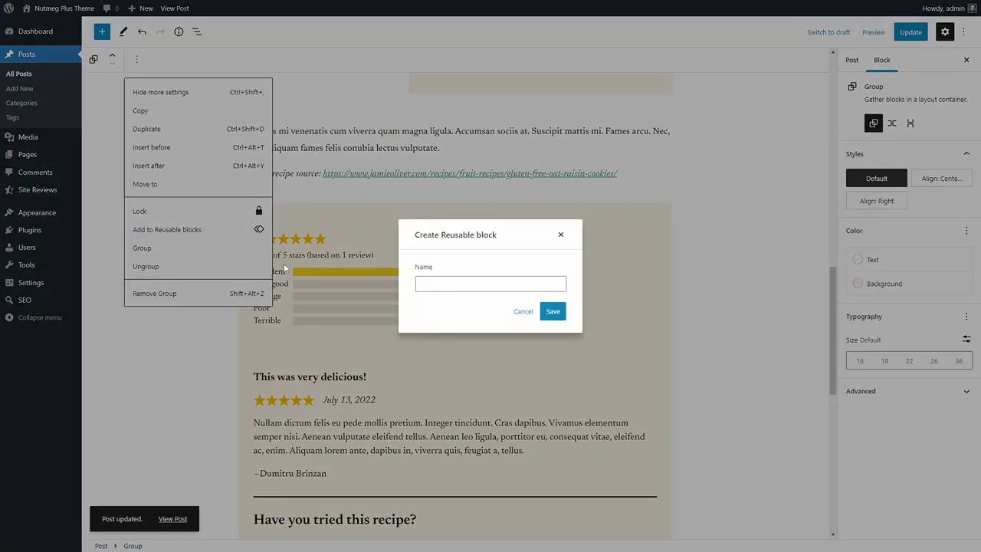
{"action": "type", "text": "Recipe Ratings"}
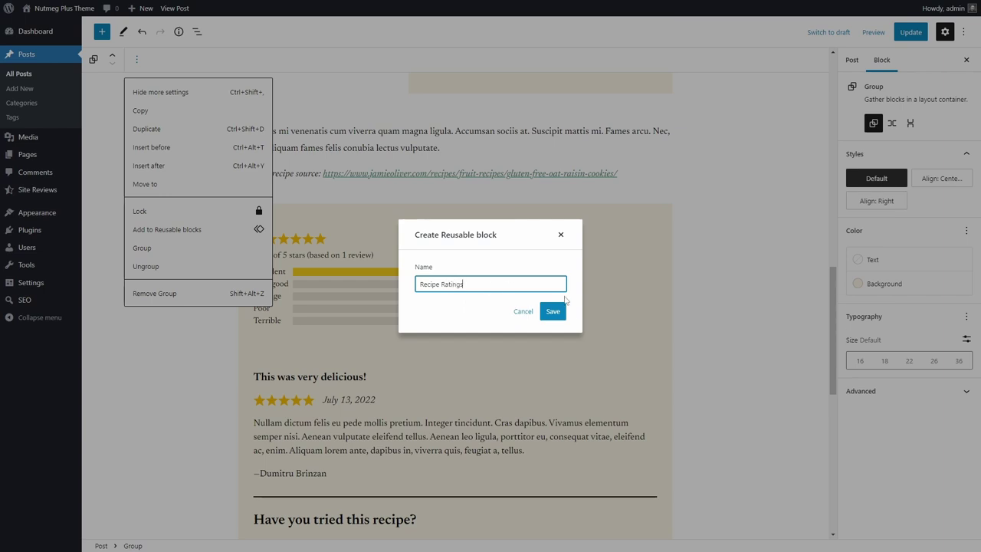
{"action": "left_click", "coordinate": [553, 311]}
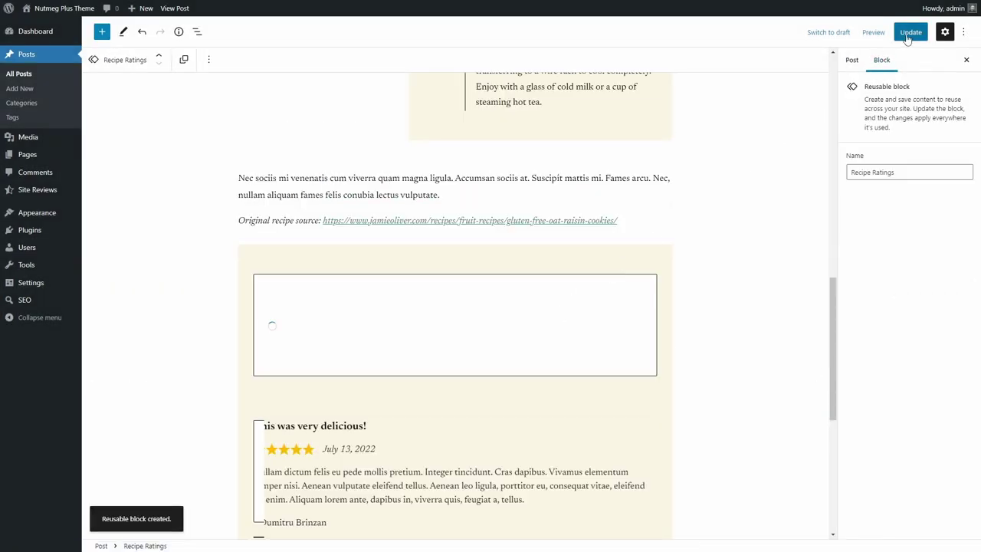
{"action": "left_click", "coordinate": [907, 35]}
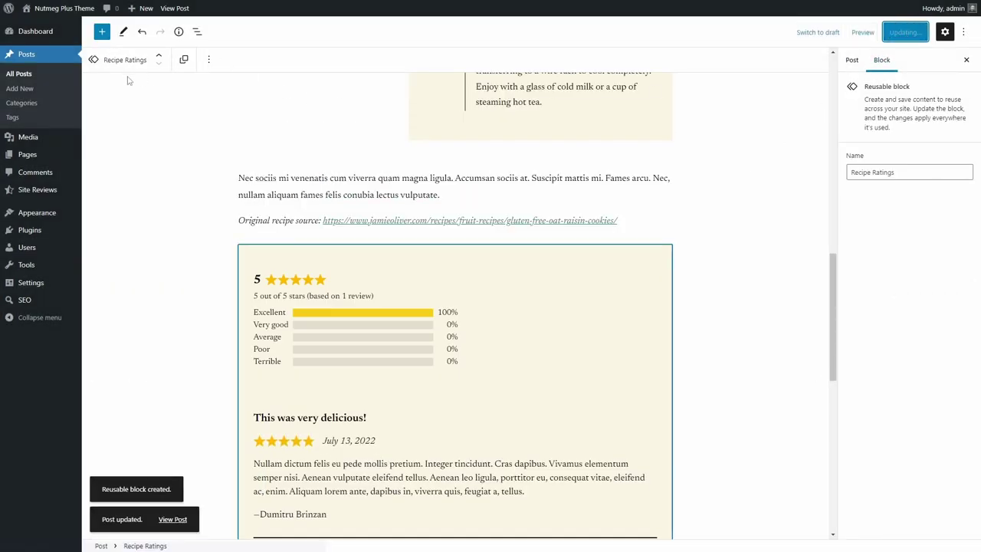
{"action": "left_click", "coordinate": [19, 74]}
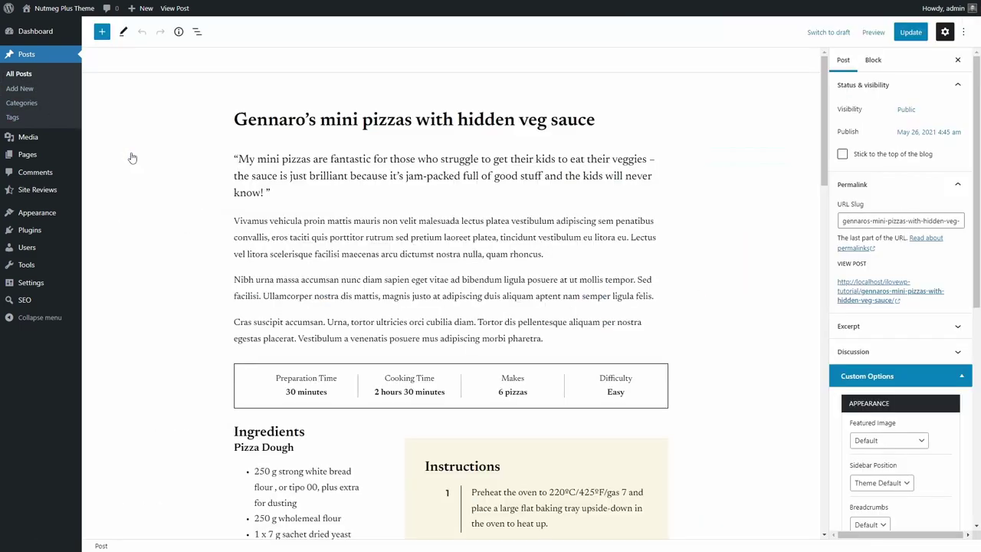
Insert the Recipe Ratings reusable block below the Tips in the mini pizzas post.
{"action": "scroll", "coordinate": [401, 243], "scroll_direction": "down", "scroll_amount": 5}
{"action": "scroll", "coordinate": [406, 247], "scroll_direction": "down", "scroll_amount": 6}
{"action": "scroll", "coordinate": [406, 248], "scroll_direction": "down", "scroll_amount": 5}
{"action": "left_click", "coordinate": [365, 343]}
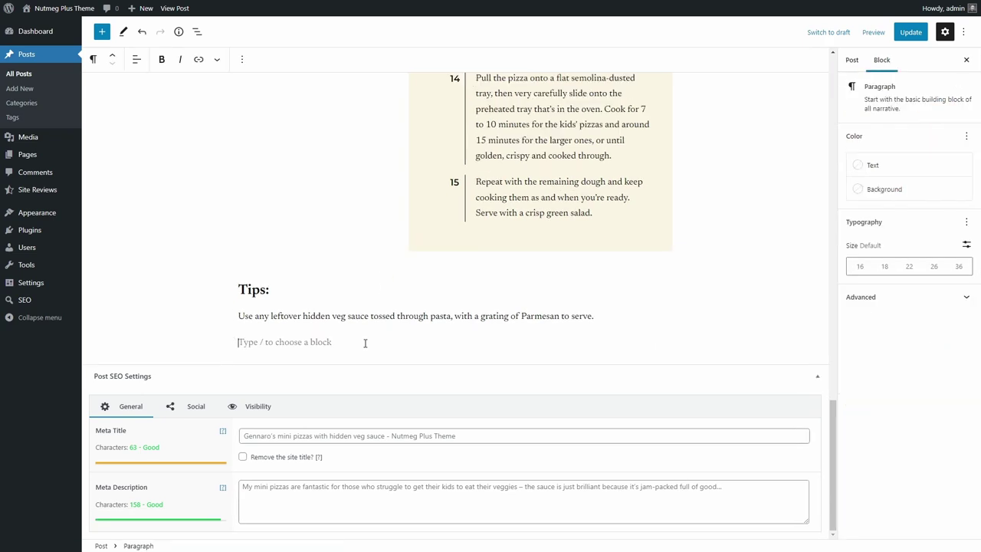
{"action": "left_click", "coordinate": [102, 32]}
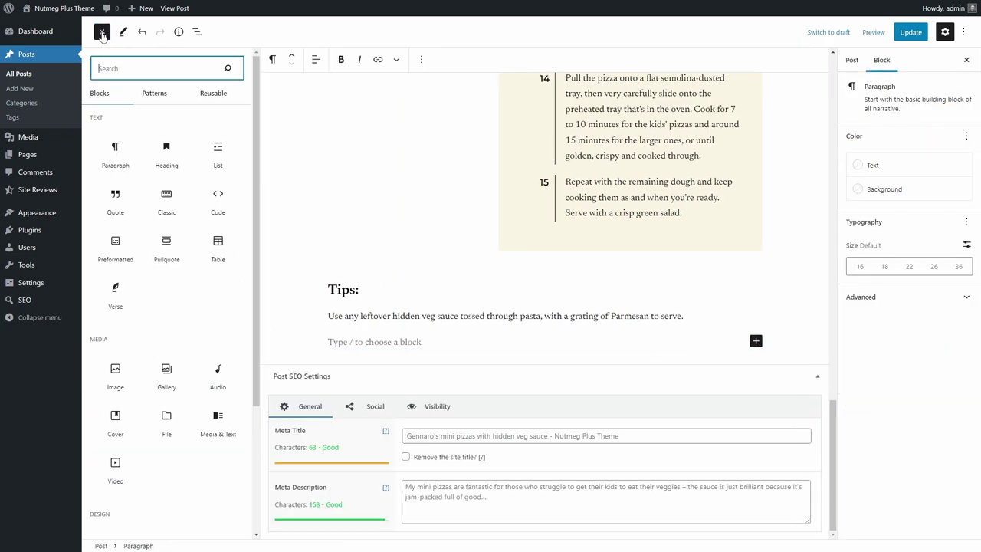
{"action": "left_click", "coordinate": [207, 96]}
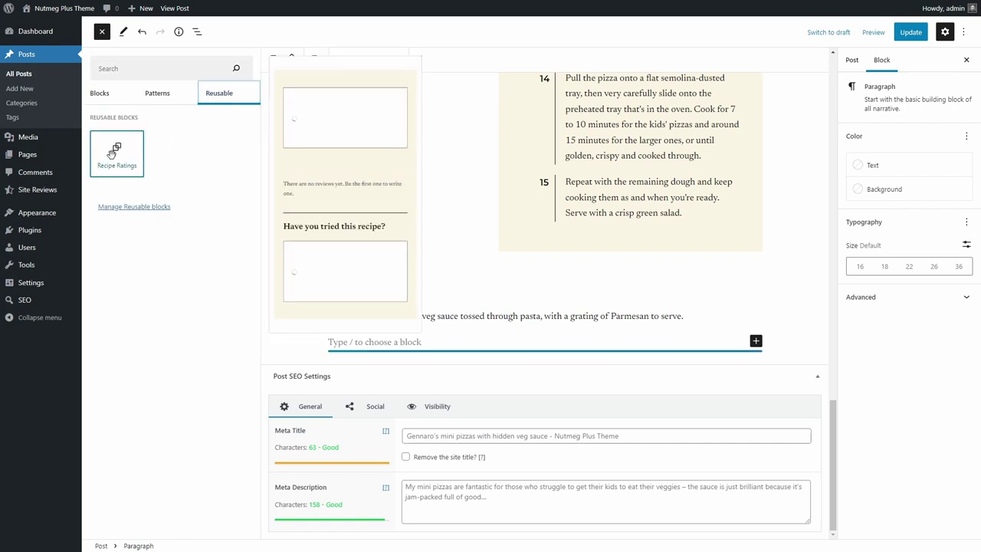
{"action": "left_click", "coordinate": [132, 162]}
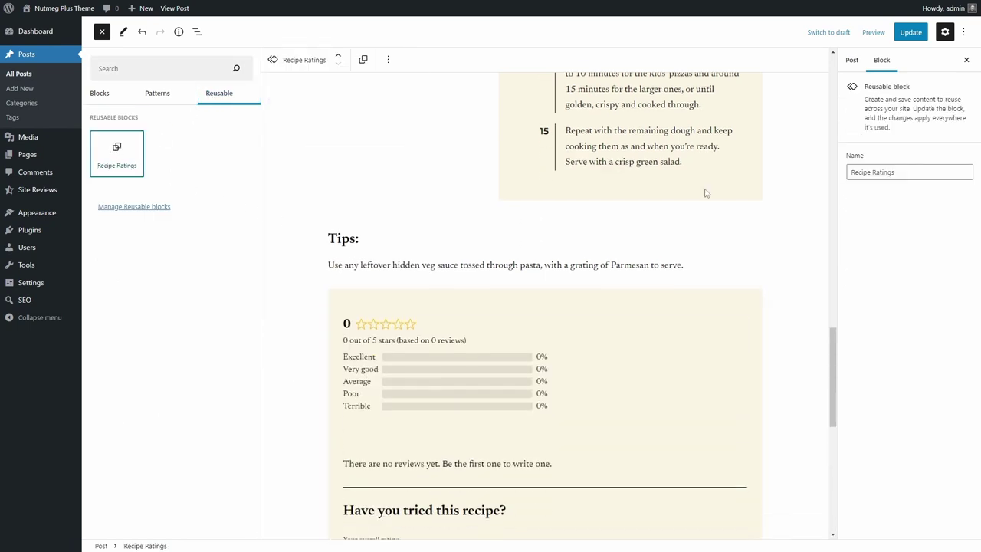
Save the pizza post and view its empty review section on the live site.
{"action": "left_click", "coordinate": [905, 32]}
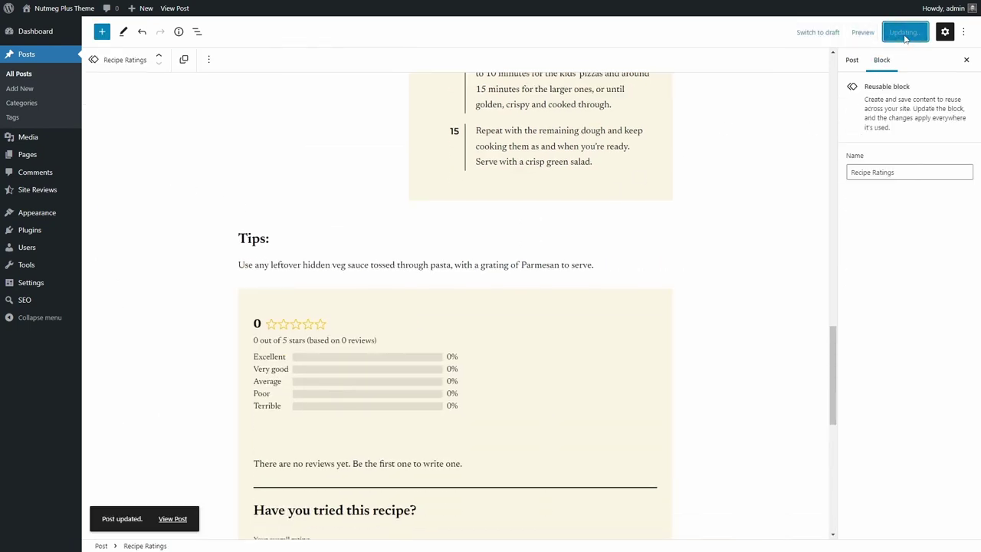
{"action": "left_click", "coordinate": [169, 521]}
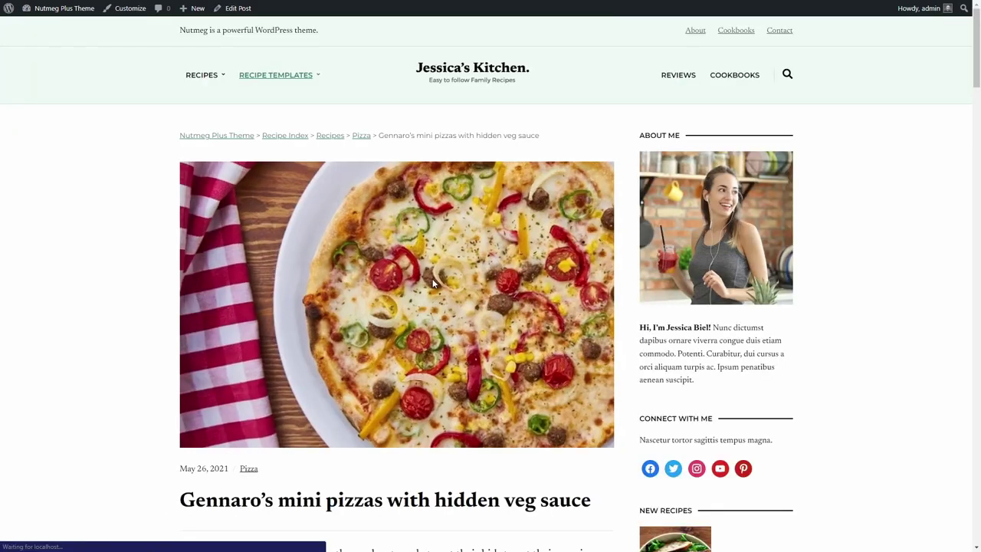
{"action": "scroll", "coordinate": [433, 279], "scroll_direction": "down", "scroll_amount": 10}
{"action": "scroll", "coordinate": [433, 279], "scroll_direction": "down", "scroll_amount": 15}
{"action": "scroll", "coordinate": [433, 279], "scroll_direction": "down", "scroll_amount": 4}
{"action": "scroll", "coordinate": [431, 281], "scroll_direction": "down", "scroll_amount": 1}
{"action": "scroll", "coordinate": [424, 276], "scroll_direction": "down", "scroll_amount": 1}
{"action": "scroll", "coordinate": [345, 346], "scroll_direction": "up", "scroll_amount": 1}
{"action": "scroll", "coordinate": [345, 341], "scroll_direction": "up", "scroll_amount": 2}
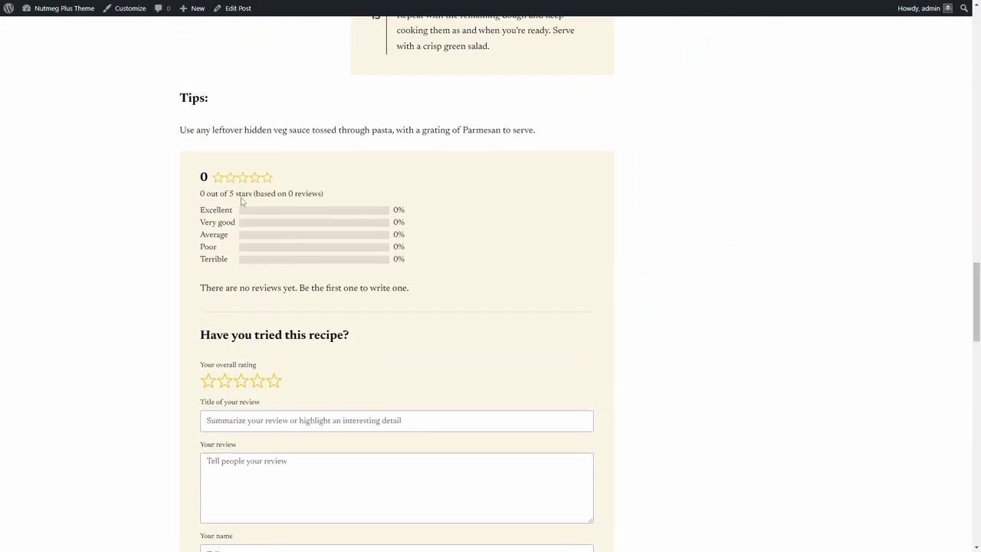
Start a Testimonials page with a Latest Reviews block limited to the current page.
{"action": "left_click", "coordinate": [38, 26]}
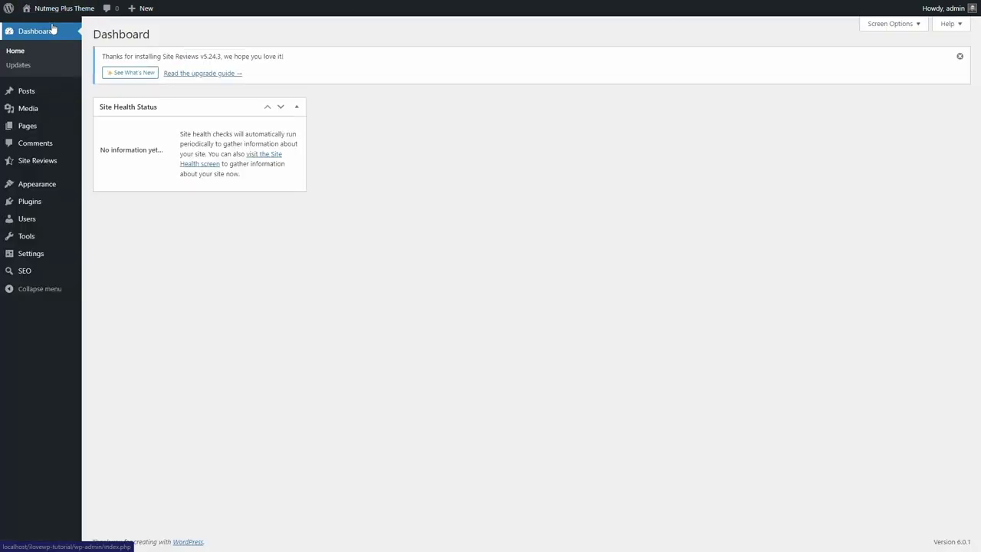
{"action": "mouse_move", "coordinate": [28, 126]}
{"action": "left_click", "coordinate": [101, 143]}
{"action": "type", "text": "Testimonials"}
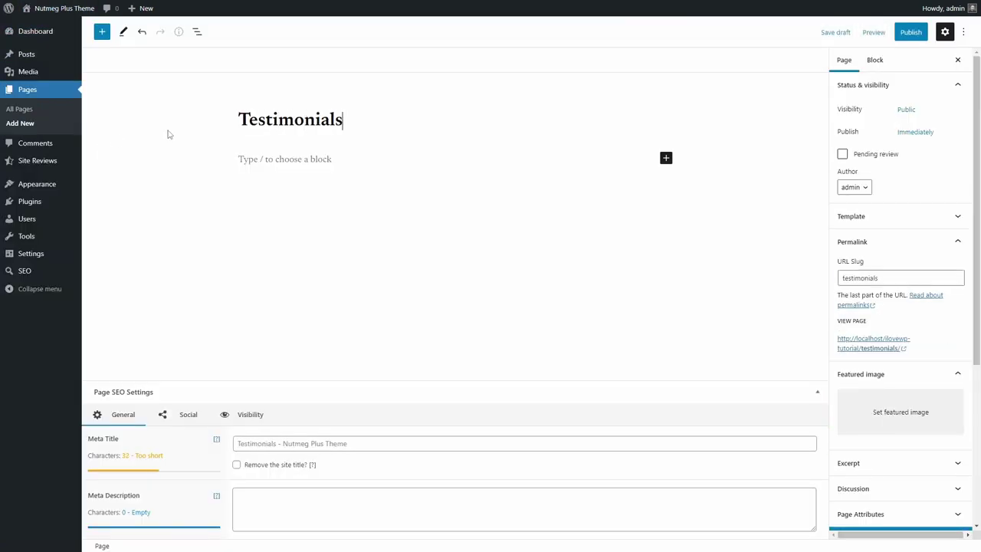
{"action": "left_click", "coordinate": [274, 159]}
{"action": "left_click", "coordinate": [105, 33]}
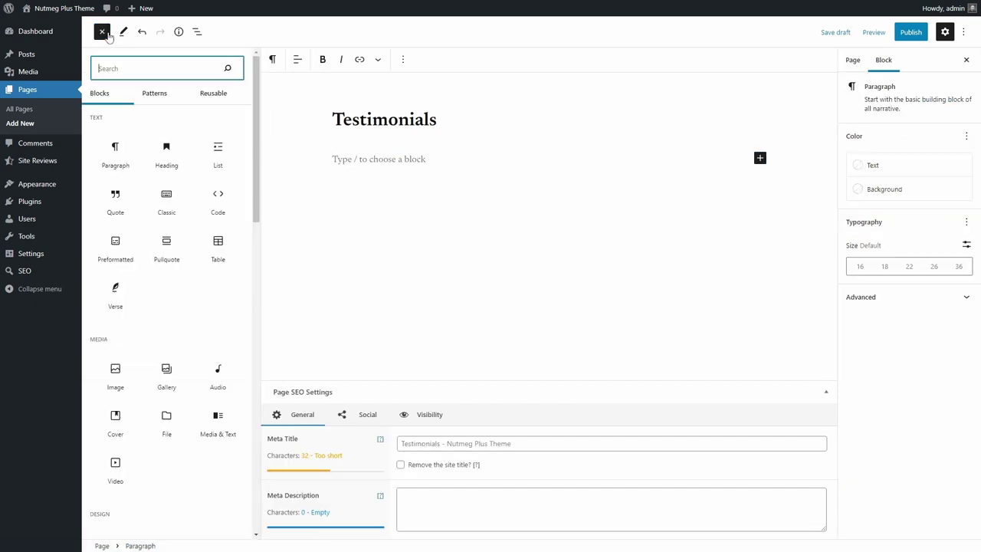
{"action": "type", "text": "revi"}
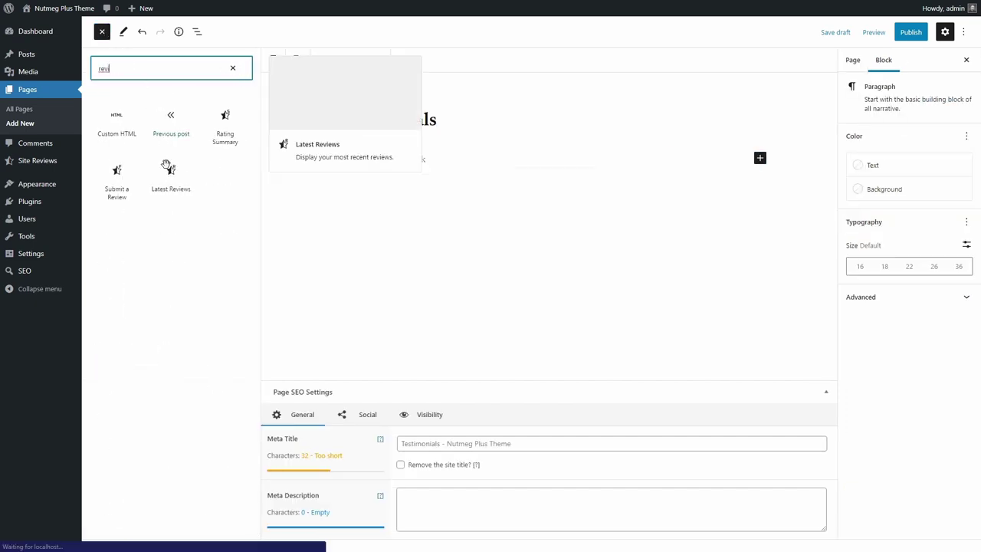
{"action": "left_click", "coordinate": [171, 173]}
{"action": "left_click", "coordinate": [437, 203]}
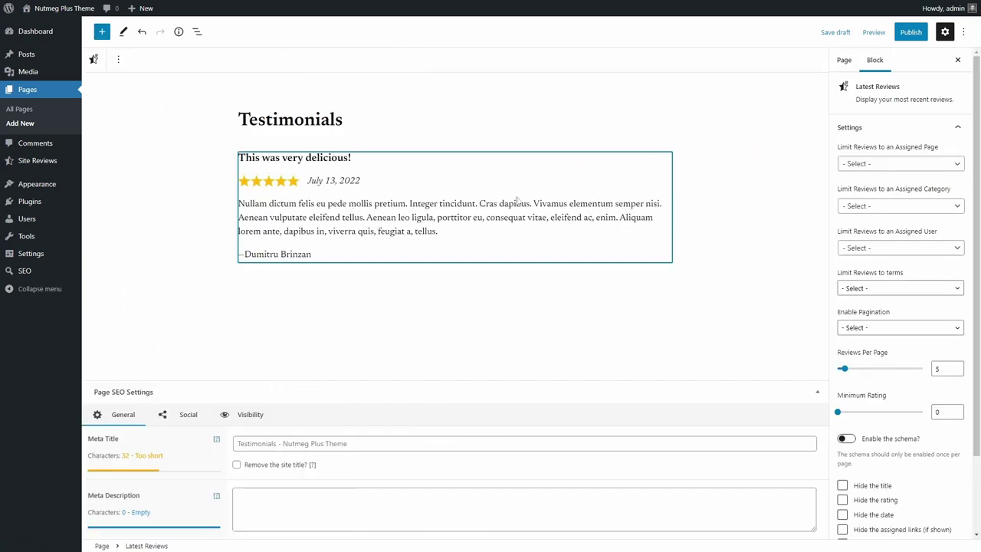
{"action": "left_click", "coordinate": [837, 165]}
{"action": "left_click", "coordinate": [858, 197]}
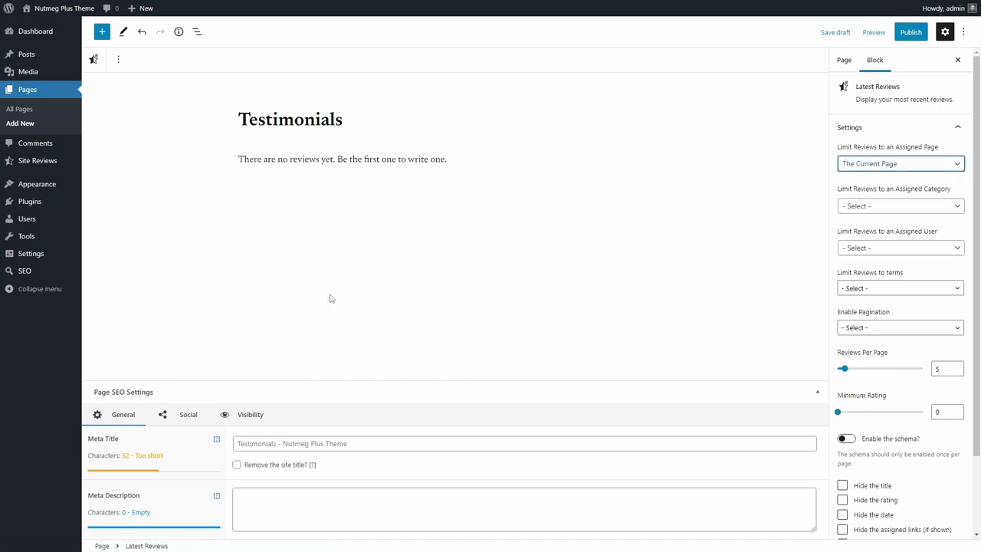
Add a wide-line separator below the reviews list.
{"action": "left_click", "coordinate": [520, 245]}
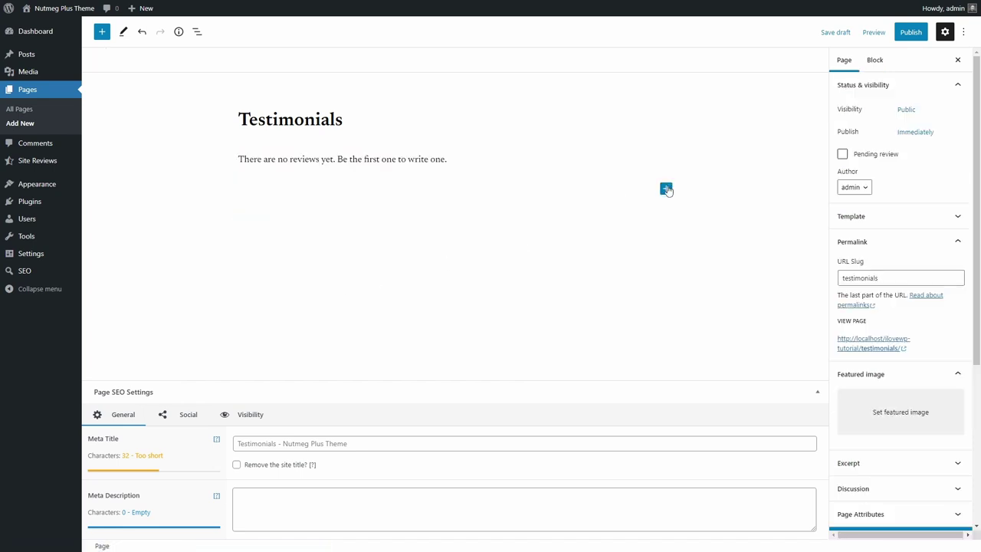
{"action": "left_click", "coordinate": [666, 190]}
{"action": "left_click", "coordinate": [794, 268]}
{"action": "left_click", "coordinate": [941, 161]}
{"action": "left_click", "coordinate": [450, 289]}
Add a Submit a Review form that assigns reviews to the current page.
{"action": "left_click", "coordinate": [99, 32]}
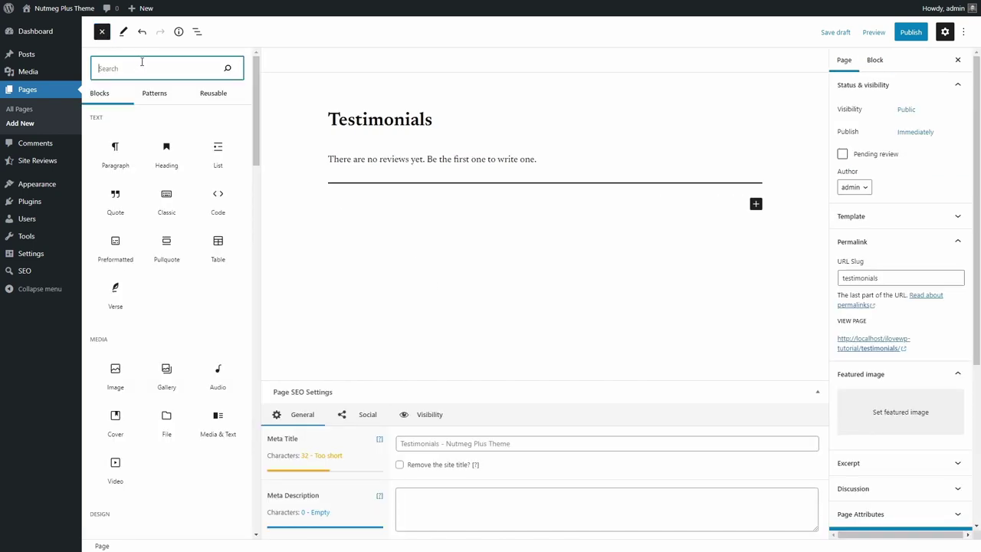
{"action": "type", "text": "revi"}
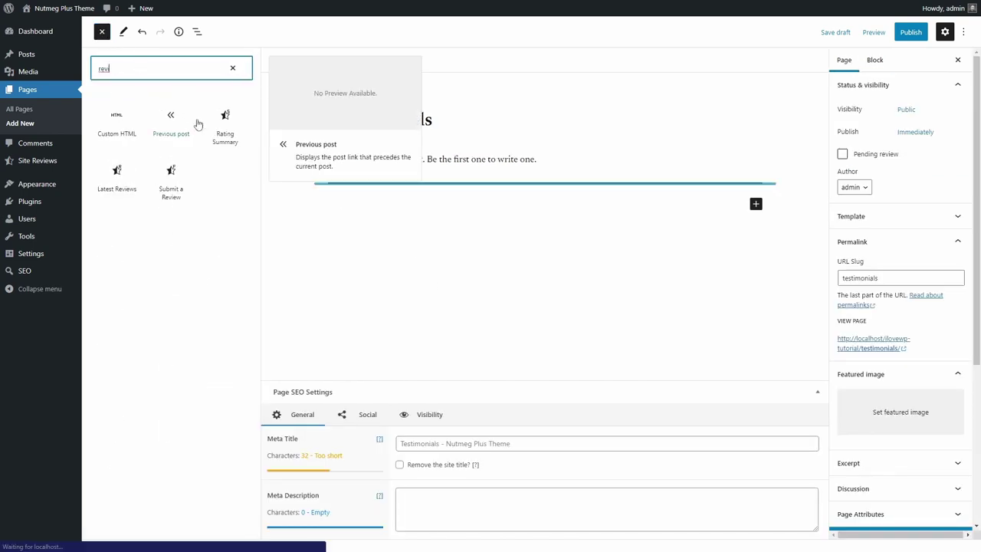
{"action": "left_click", "coordinate": [116, 177]}
{"action": "left_click", "coordinate": [458, 238]}
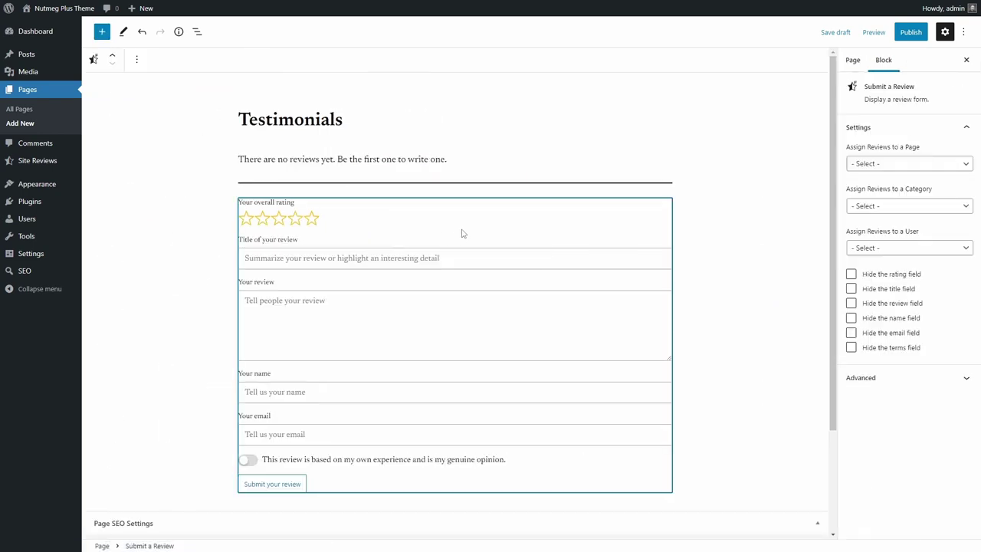
{"action": "left_click", "coordinate": [877, 163]}
{"action": "left_click", "coordinate": [882, 196]}
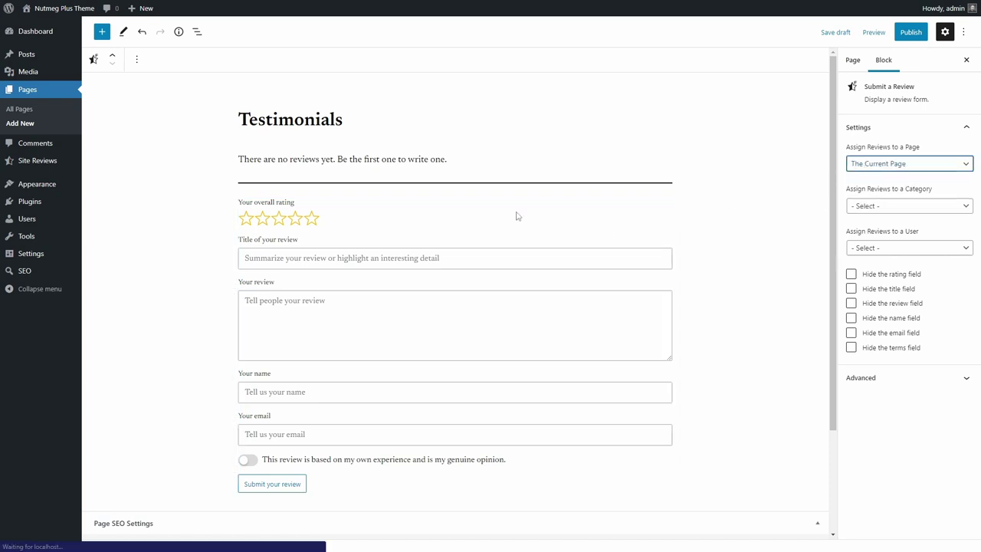
Add a 'Leave a Testimonial' heading and move it above the form.
{"action": "scroll", "coordinate": [462, 502], "scroll_direction": "down", "scroll_amount": 3}
{"action": "left_click", "coordinate": [461, 401]}
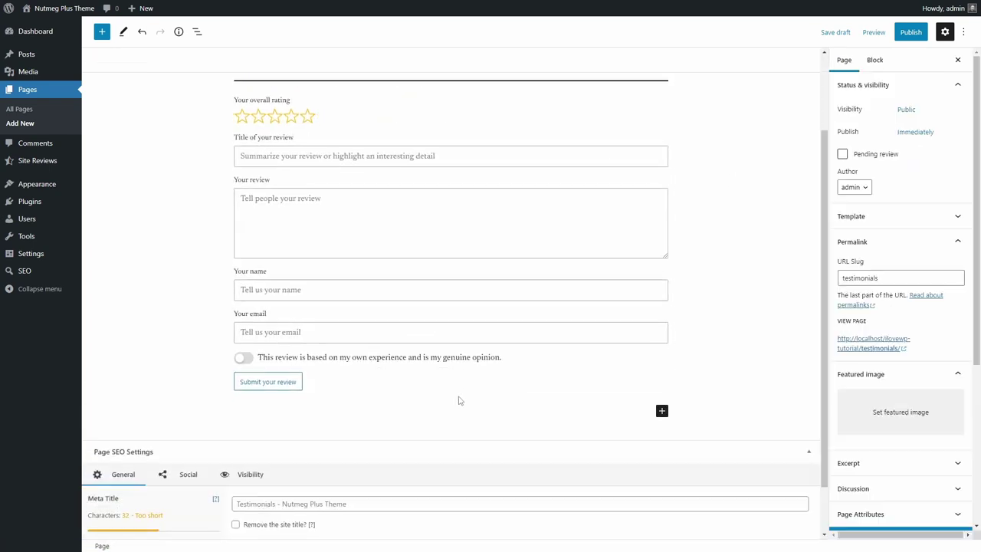
{"action": "left_click", "coordinate": [662, 412]}
{"action": "left_click", "coordinate": [747, 278]}
{"action": "type", "text": "Leave a Testimonial"}
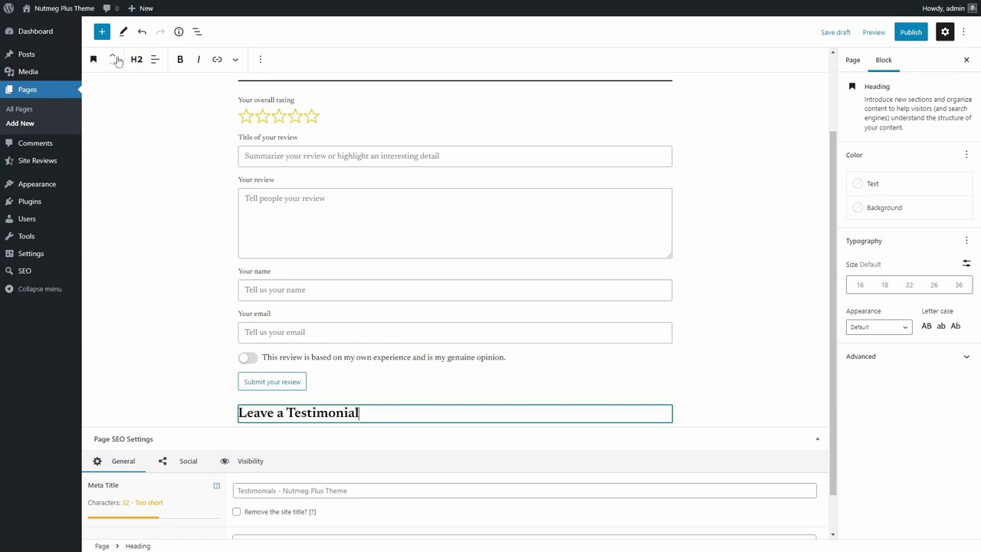
{"action": "left_click", "coordinate": [111, 56]}
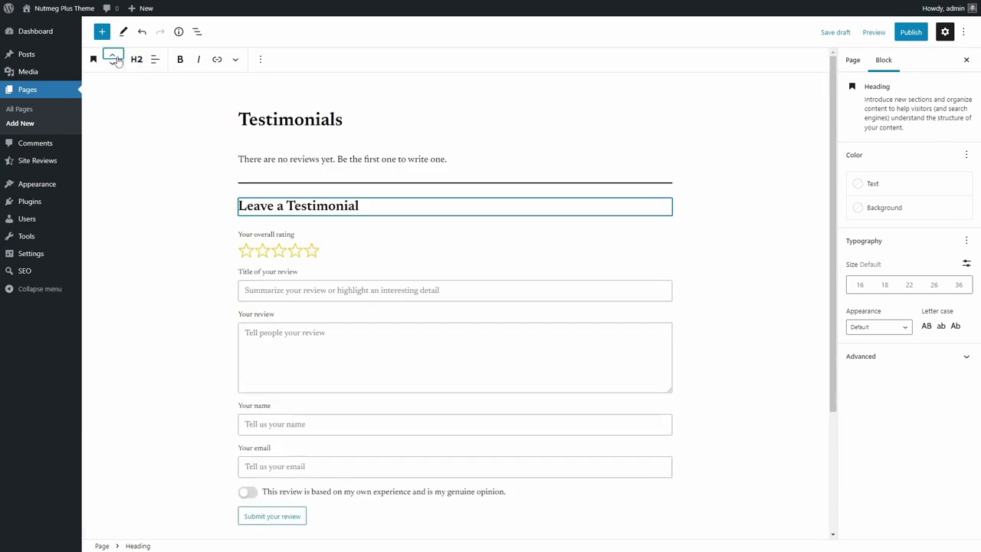
Publish the Testimonials page and review it on the live site.
{"action": "left_click", "coordinate": [912, 33]}
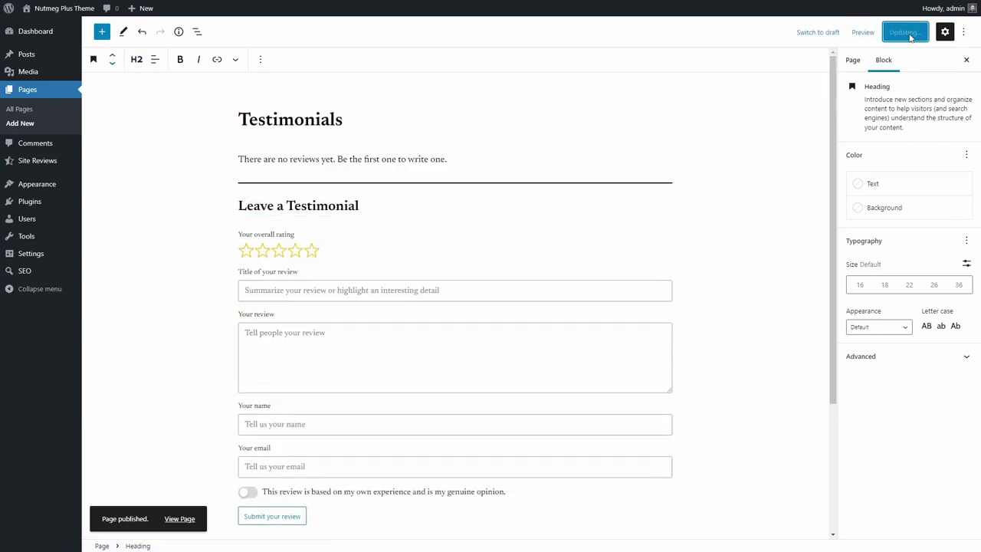
{"action": "left_click", "coordinate": [187, 520]}
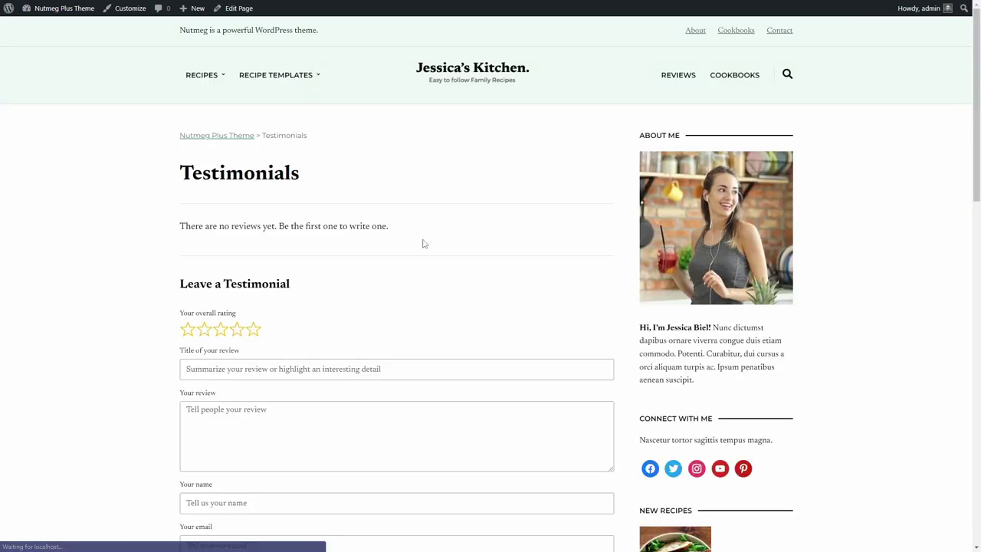
{"action": "scroll", "coordinate": [427, 183], "scroll_direction": "down", "scroll_amount": 1}
{"action": "scroll", "coordinate": [428, 178], "scroll_direction": "down", "scroll_amount": 2}
{"action": "scroll", "coordinate": [428, 177], "scroll_direction": "down", "scroll_amount": 1}
{"action": "scroll", "coordinate": [428, 177], "scroll_direction": "down", "scroll_amount": 5}
{"action": "scroll", "coordinate": [428, 177], "scroll_direction": "down", "scroll_amount": 4}
{"action": "scroll", "coordinate": [427, 177], "scroll_direction": "up", "scroll_amount": 5}
{"action": "scroll", "coordinate": [426, 178], "scroll_direction": "up", "scroll_amount": 8}
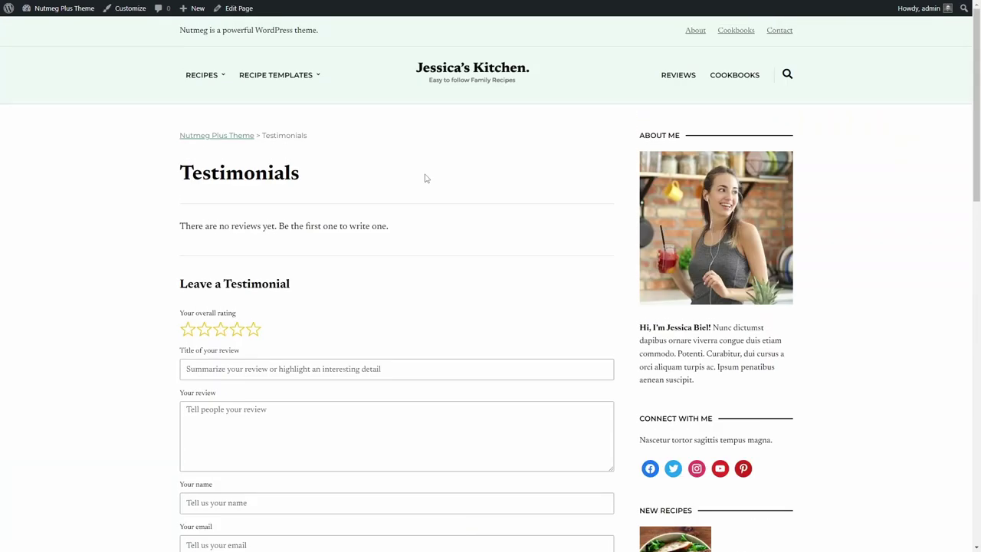
{"action": "left_click", "coordinate": [73, 25]}
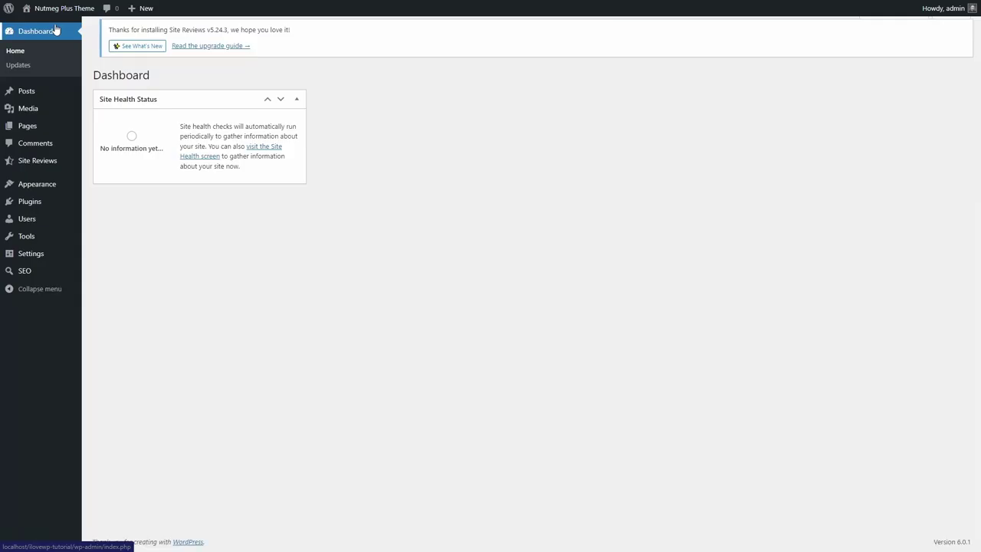
{"action": "mouse_move", "coordinate": [37, 183]}
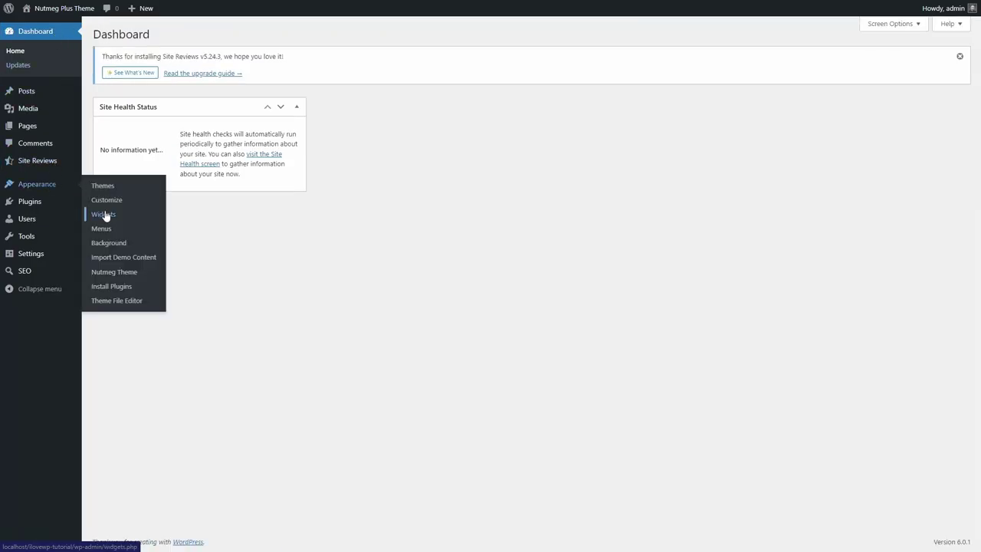
Place a Recent Reviews widget in Footer: Column 3 showing 3 reviews, content and responses hidden.
{"action": "left_click", "coordinate": [105, 215]}
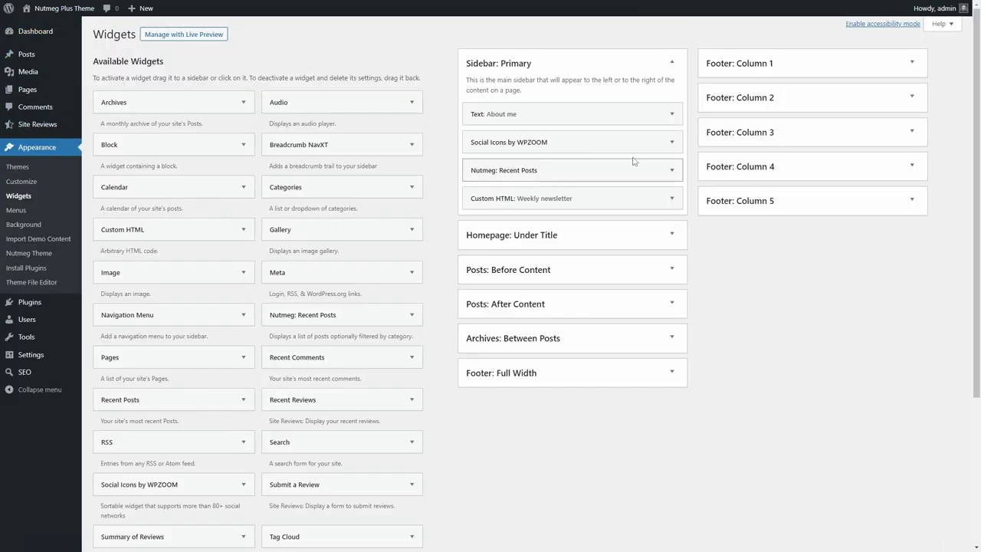
{"action": "left_click", "coordinate": [775, 138]}
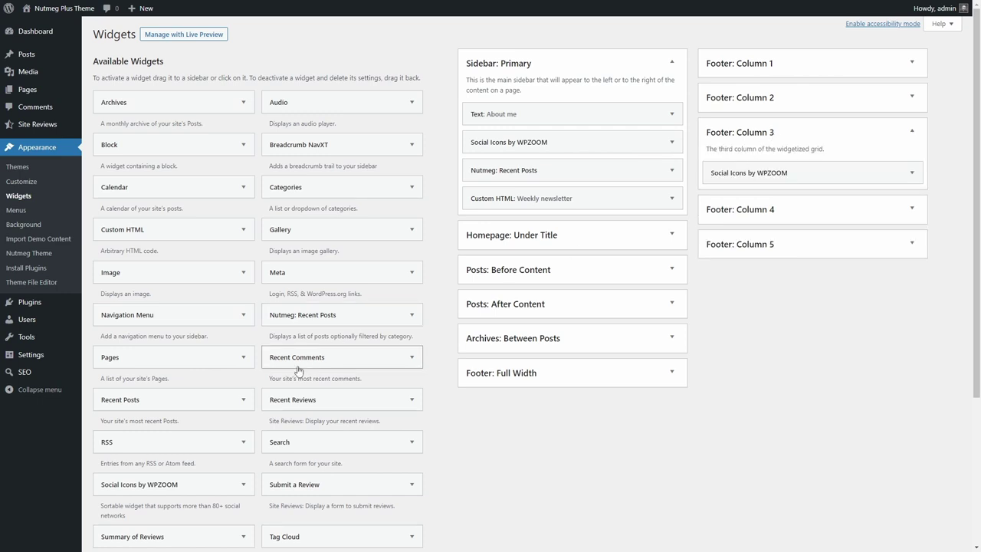
{"action": "mouse_move", "coordinate": [278, 401]}
{"action": "left_mouse_down"}
{"action": "mouse_move", "coordinate": [767, 189]}
{"action": "mouse_move", "coordinate": [767, 207]}
{"action": "left_mouse_up"}
{"action": "scroll", "coordinate": [801, 173], "scroll_direction": "down", "scroll_amount": 2}
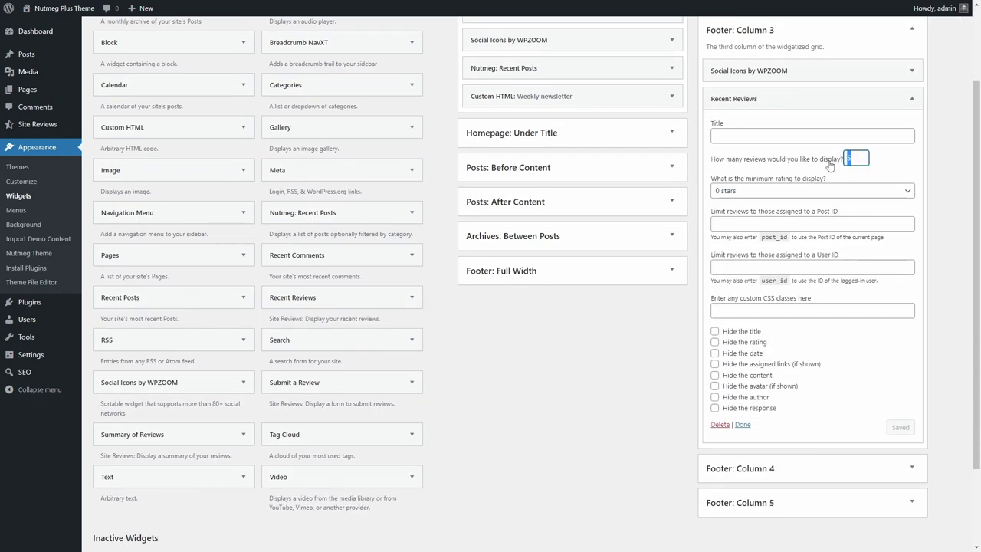
{"action": "type", "text": "3"}
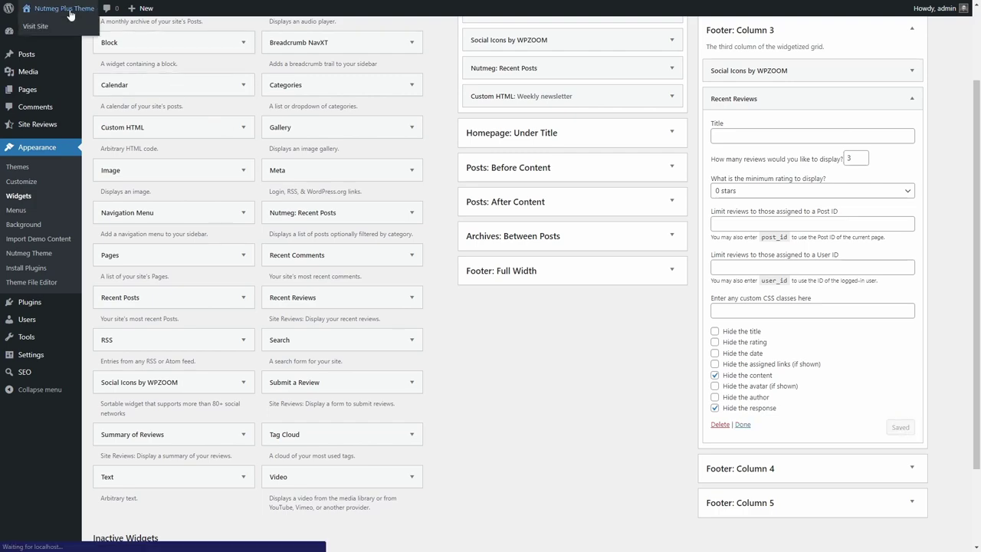
Check the Recent Reviews widget in the live site's footer.
{"action": "left_click", "coordinate": [42, 26]}
{"action": "scroll", "coordinate": [566, 297], "scroll_direction": "down", "scroll_amount": 15}
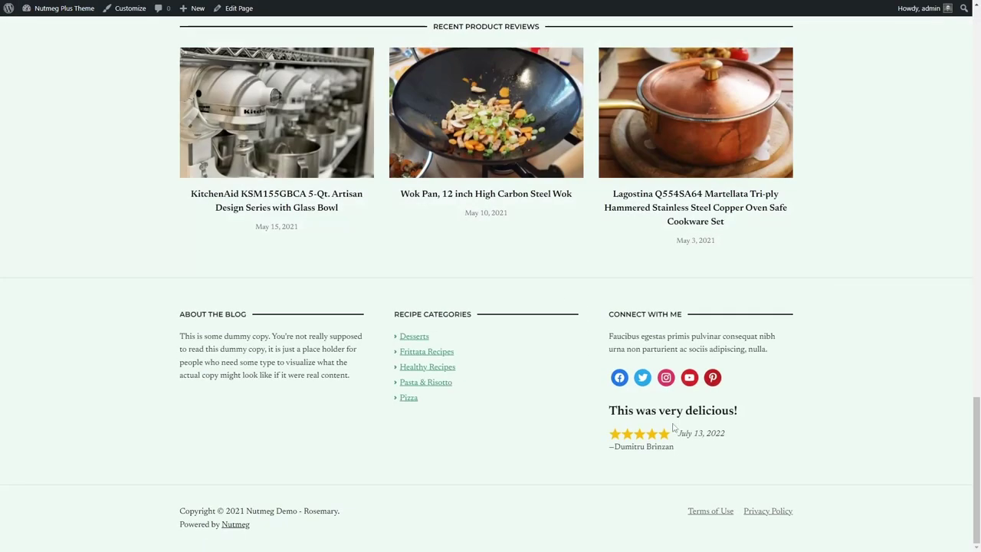
{"action": "scroll", "coordinate": [537, 346], "scroll_direction": "up", "scroll_amount": 15}
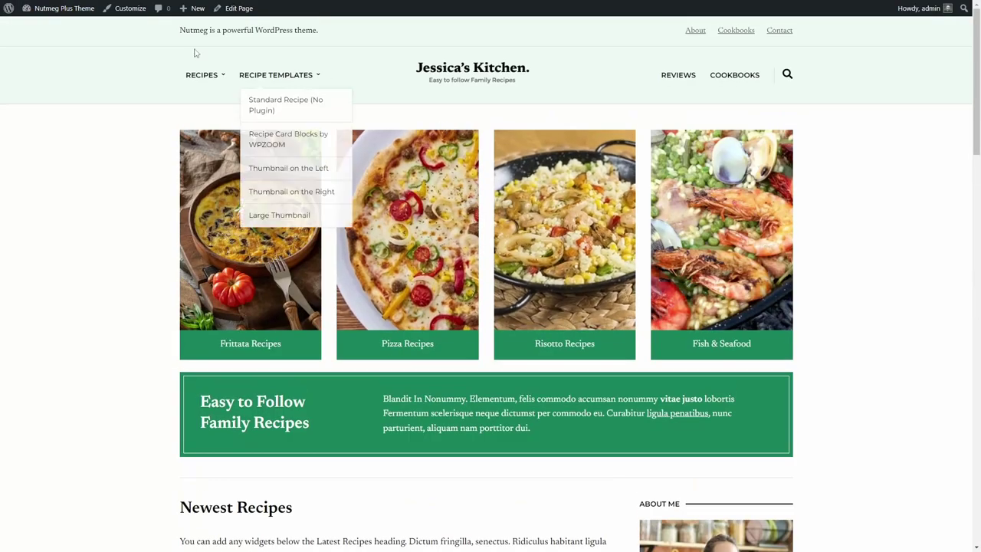
Respond to the 'This was very delicious!' review with Lorem ipsum placeholder text.
{"action": "left_click", "coordinate": [45, 27]}
{"action": "mouse_move", "coordinate": [38, 160]}
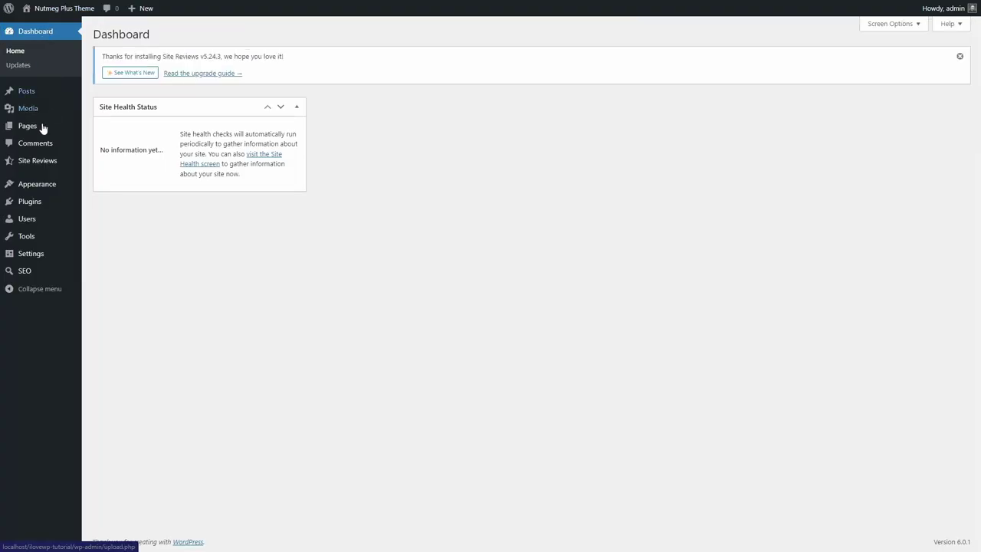
{"action": "left_click", "coordinate": [99, 163]}
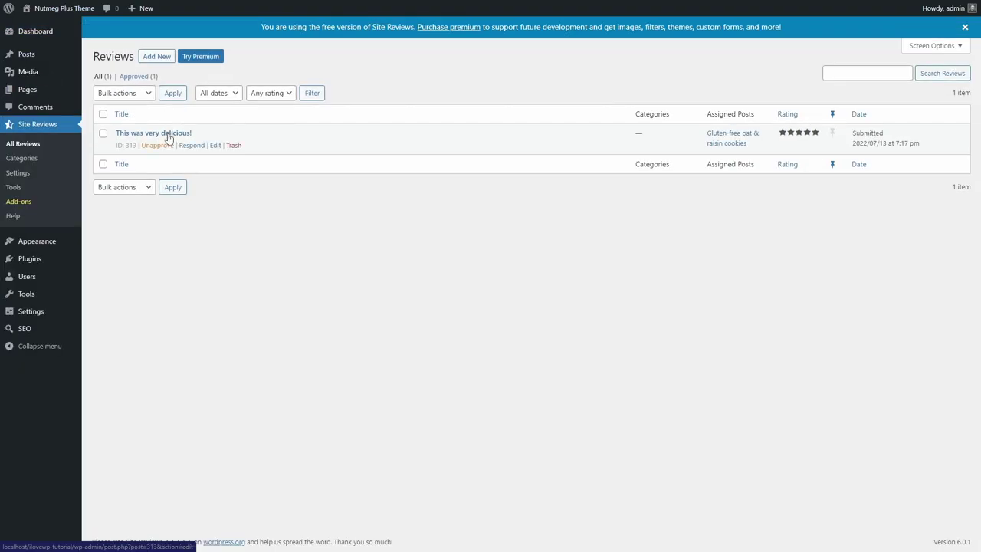
{"action": "left_click", "coordinate": [192, 145]}
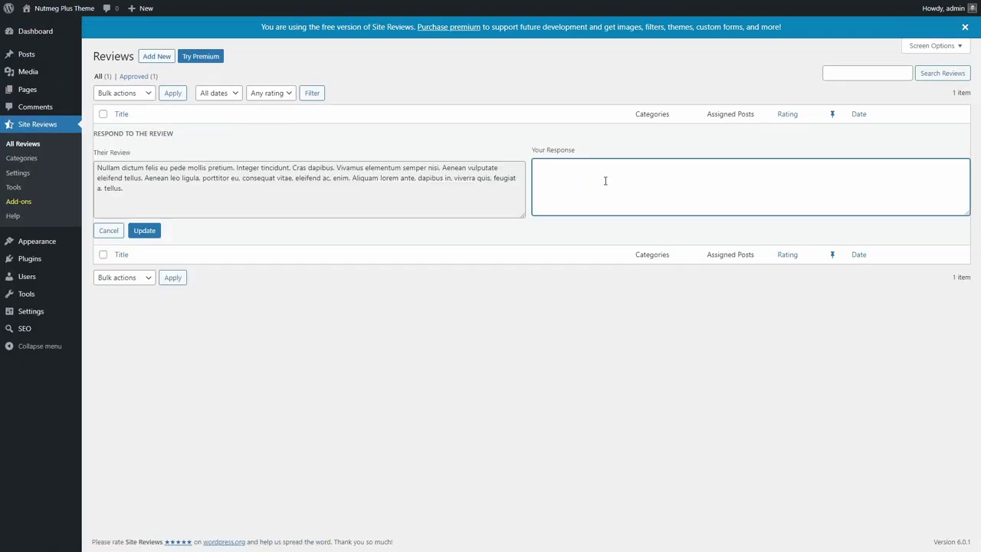
{"action": "type", "text": "Lorem ipsum dolor sit amet, consectetuer adipiscing elit. Aenean commodo ligula eget dolor. Aenean massa. Cum sociis natoque penatibus et magnis dis parturient montes, nascetur ridiculus mus."}
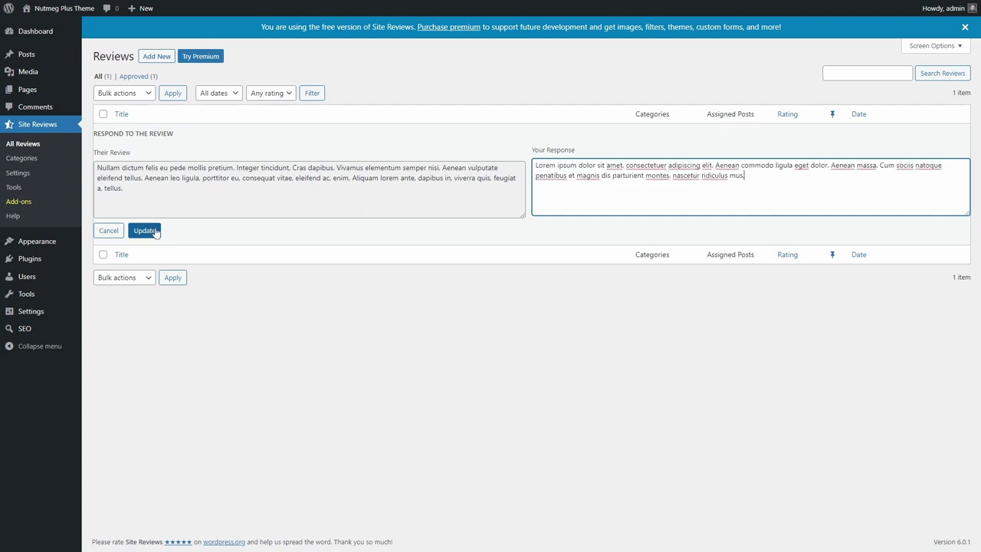
{"action": "left_click", "coordinate": [153, 231]}
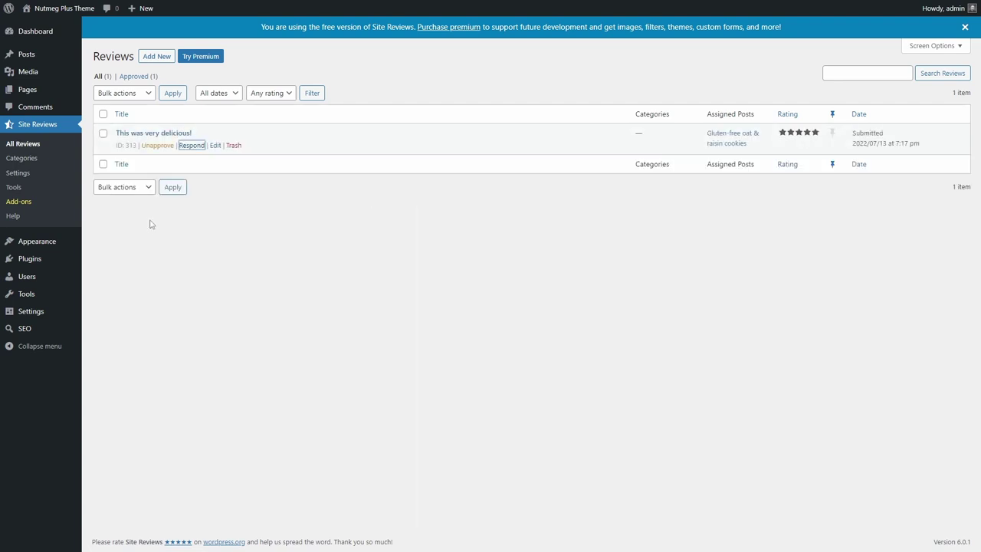
Open the cookie recipe post and locate the 'Response from Nutmeg Plus Theme' heading.
{"action": "left_click", "coordinate": [730, 145]}
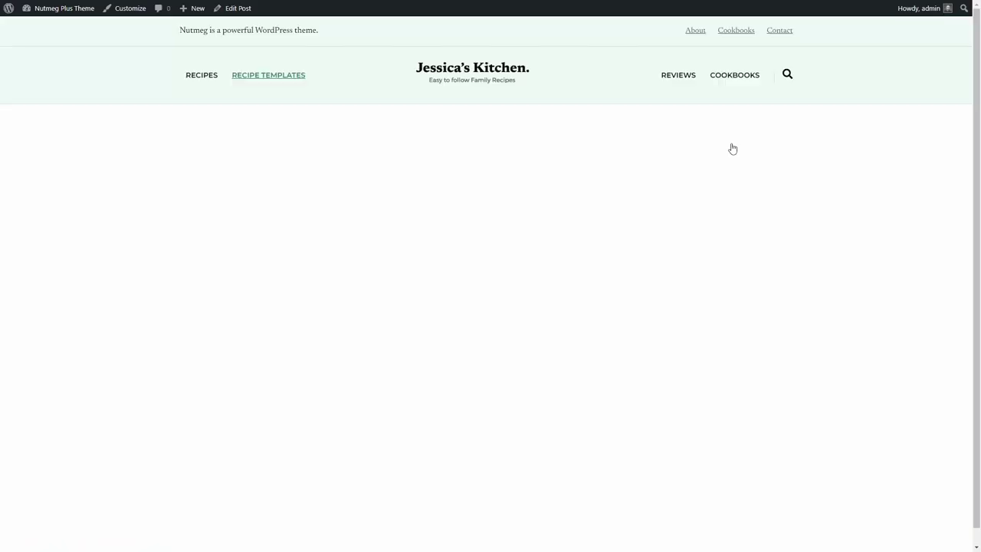
{"action": "scroll", "coordinate": [648, 189], "scroll_direction": "down", "scroll_amount": 10}
{"action": "scroll", "coordinate": [442, 252], "scroll_direction": "down", "scroll_amount": 8}
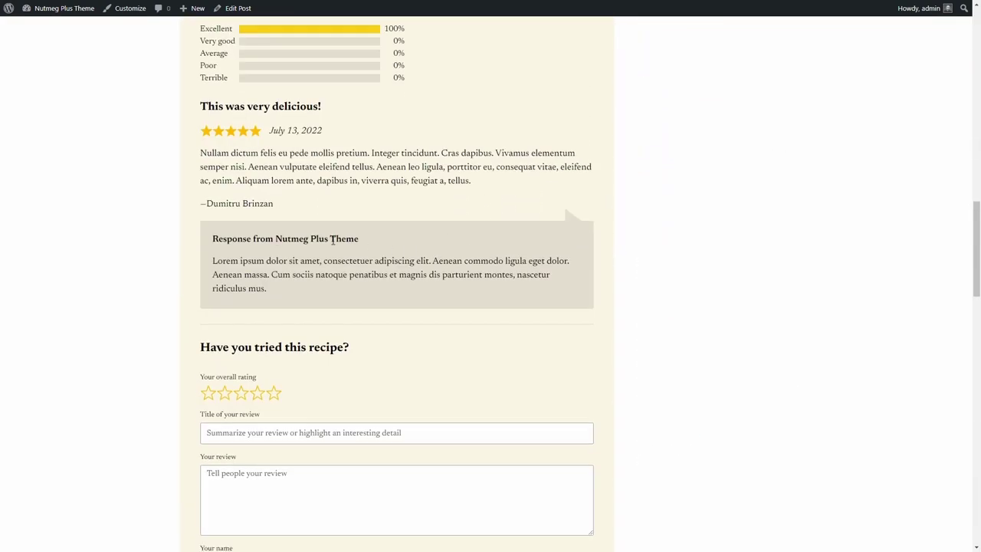
{"action": "left_click_drag", "start_coordinate": [213, 239], "coordinate": [366, 241]}
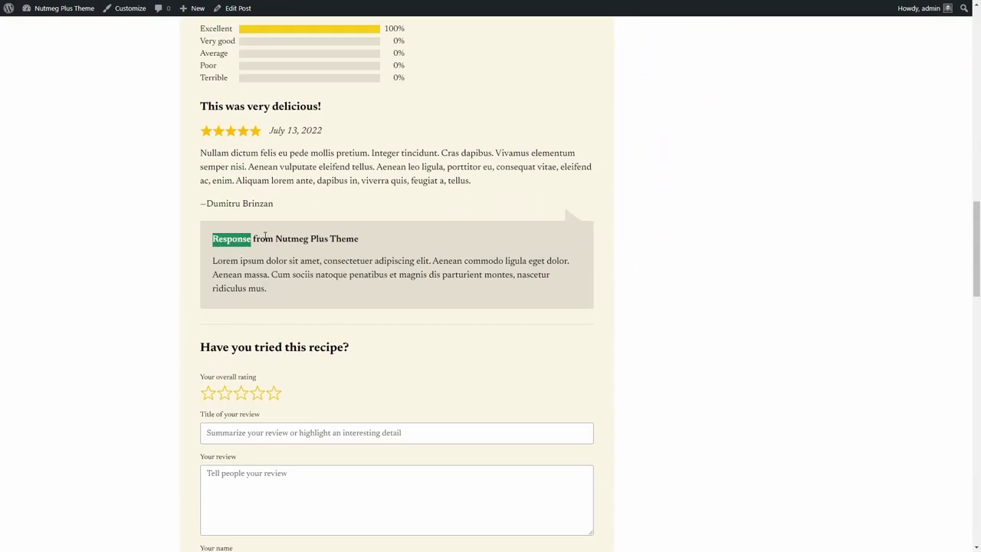
{"action": "left_click", "coordinate": [366, 241]}
Give the 'Response from %s' string custom text in Site Reviews Strings settings and save.
{"action": "mouse_move", "coordinate": [64, 8]}
{"action": "left_click", "coordinate": [54, 28]}
{"action": "mouse_move", "coordinate": [38, 161]}
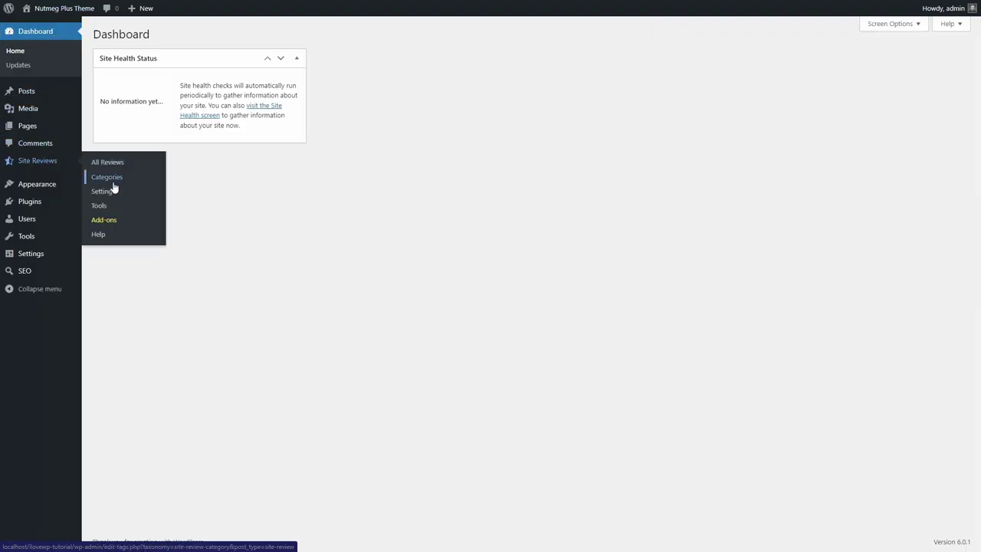
{"action": "left_click", "coordinate": [107, 192]}
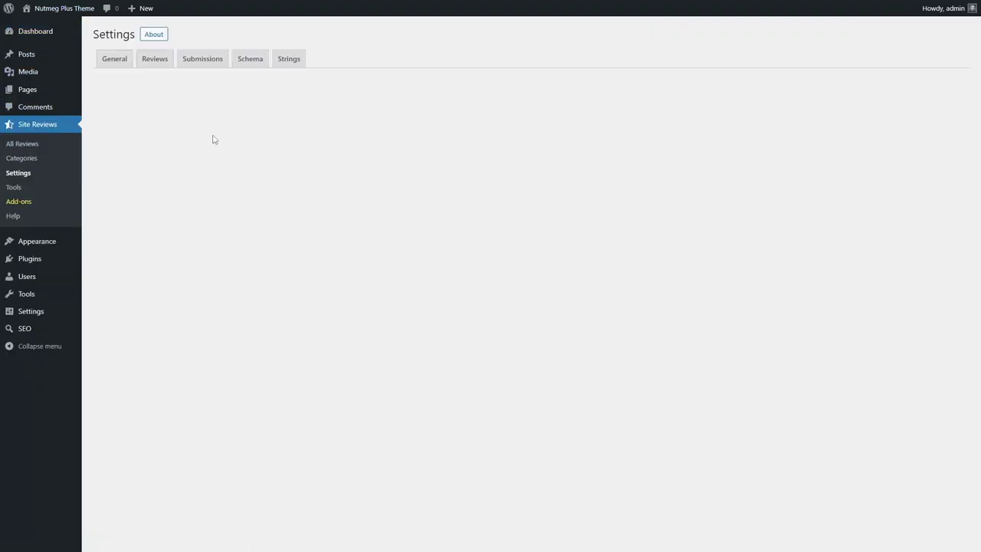
{"action": "left_click", "coordinate": [289, 59]}
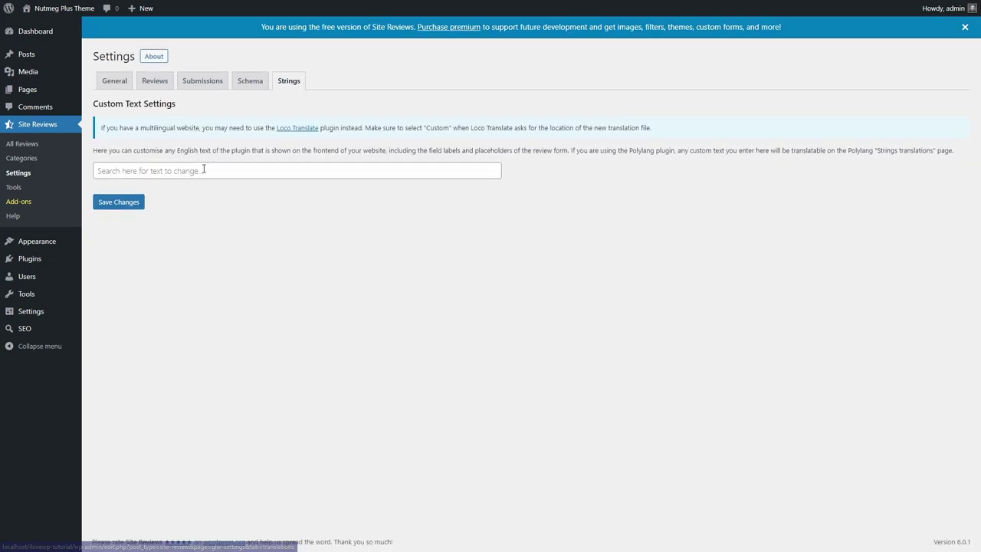
{"action": "left_click", "coordinate": [203, 170]}
{"action": "type", "text": "Response from"}
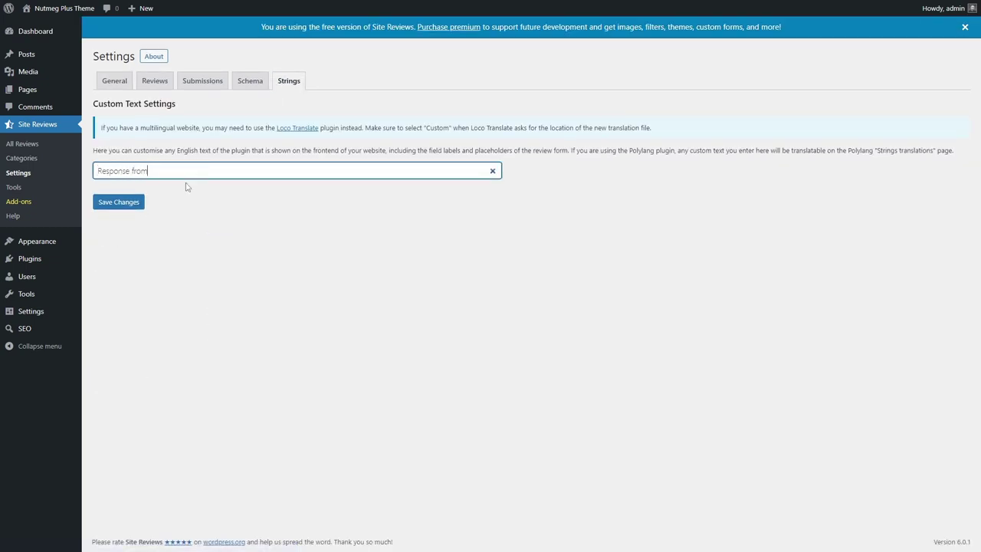
{"action": "left_click", "coordinate": [156, 188]}
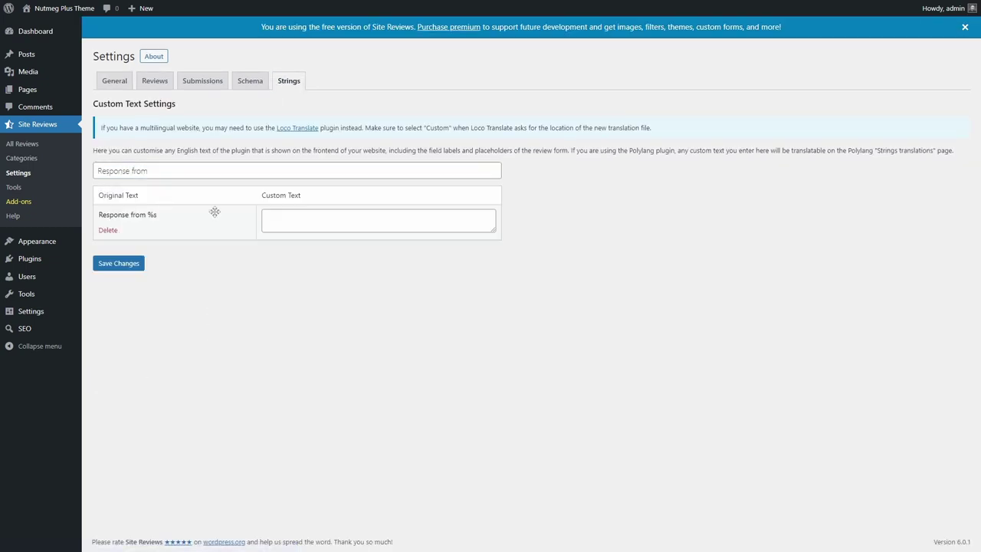
{"action": "left_click", "coordinate": [289, 221]}
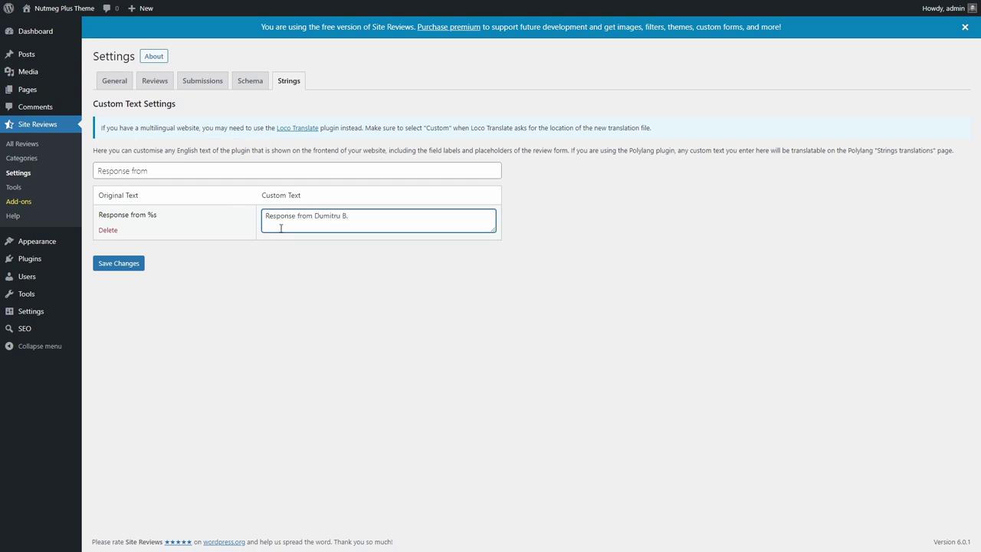
{"action": "left_click", "coordinate": [129, 265]}
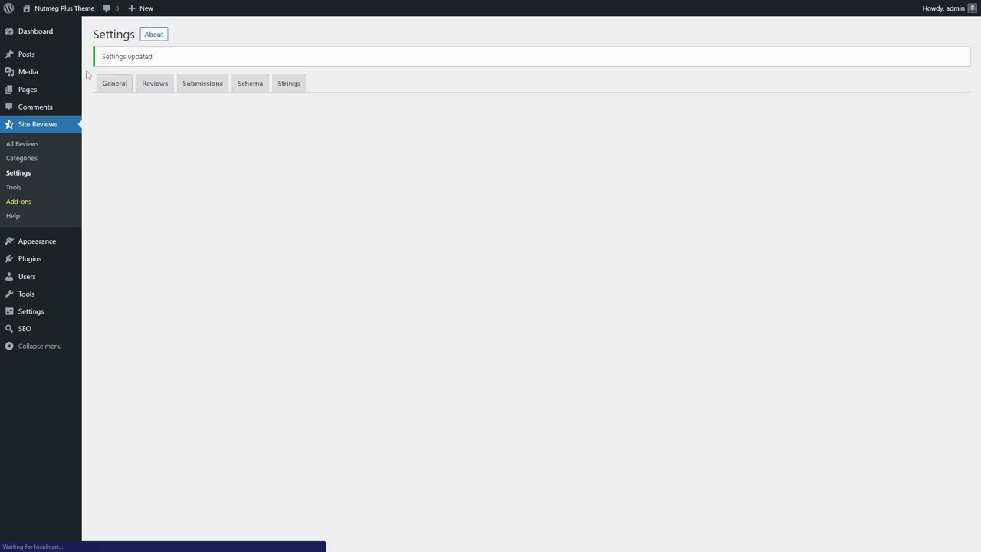
{"action": "left_click", "coordinate": [66, 9]}
{"action": "scroll", "coordinate": [386, 251], "scroll_direction": "down", "scroll_amount": 5}
{"action": "scroll", "coordinate": [386, 251], "scroll_direction": "down", "scroll_amount": 5}
{"action": "scroll", "coordinate": [386, 251], "scroll_direction": "down", "scroll_amount": 3}
{"action": "left_click", "coordinate": [386, 252]}
{"action": "scroll", "coordinate": [442, 257], "scroll_direction": "down", "scroll_amount": 10}
{"action": "scroll", "coordinate": [442, 252], "scroll_direction": "down", "scroll_amount": 5}
{"action": "scroll", "coordinate": [443, 252], "scroll_direction": "down", "scroll_amount": 3}
{"action": "left_click_drag", "start_coordinate": [212, 223], "coordinate": [296, 223]}
{"action": "left_click", "coordinate": [340, 226]}
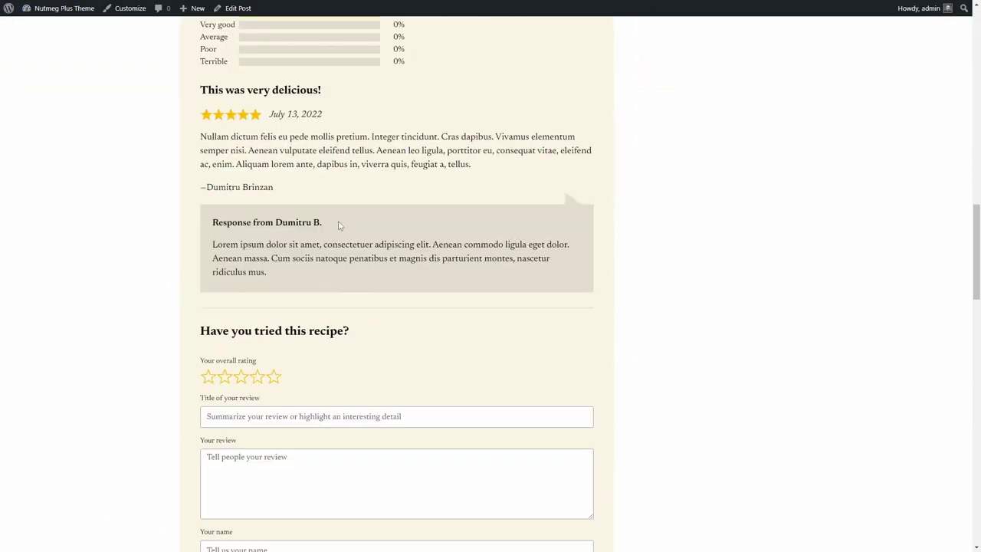
Inspect the review form's consent sentence and tick its agreement checkbox.
{"action": "scroll", "coordinate": [340, 225], "scroll_direction": "down", "scroll_amount": 3}
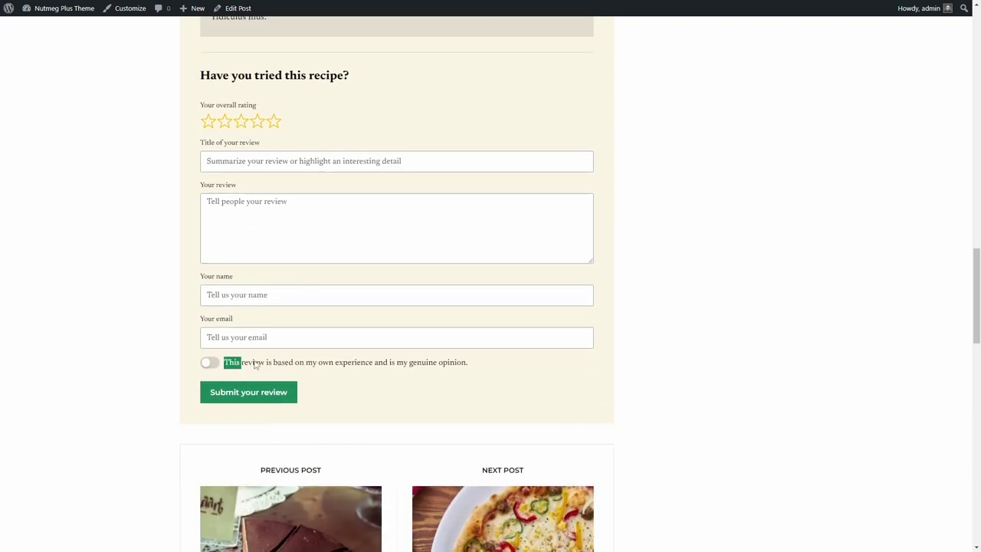
{"action": "left_click_drag", "start_coordinate": [268, 365], "coordinate": [475, 367]}
{"action": "left_click", "coordinate": [386, 366]}
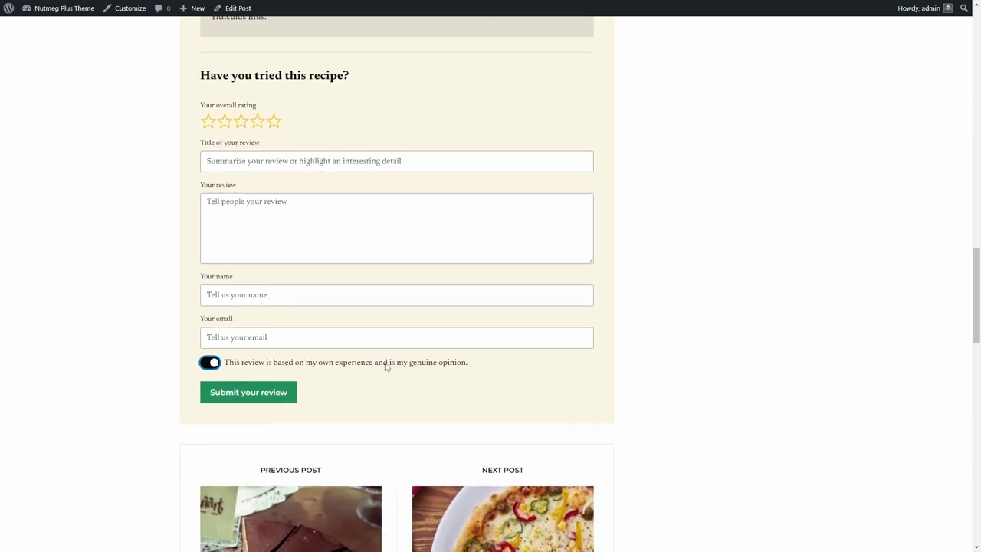
{"action": "left_click", "coordinate": [57, 28]}
{"action": "mouse_move", "coordinate": [37, 161]}
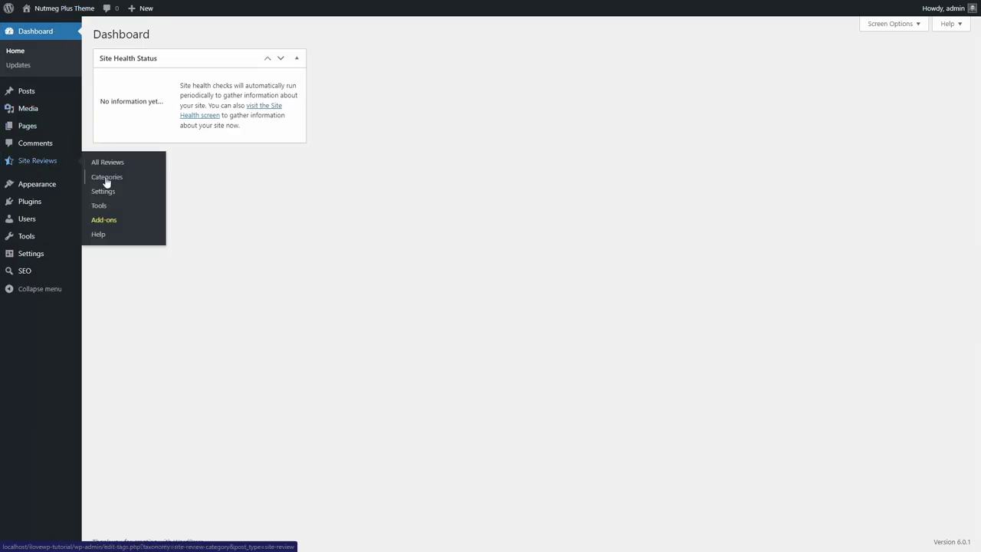
Set the own-experience consent string's custom text to 'This is an honest review.' and save.
{"action": "left_click", "coordinate": [106, 193]}
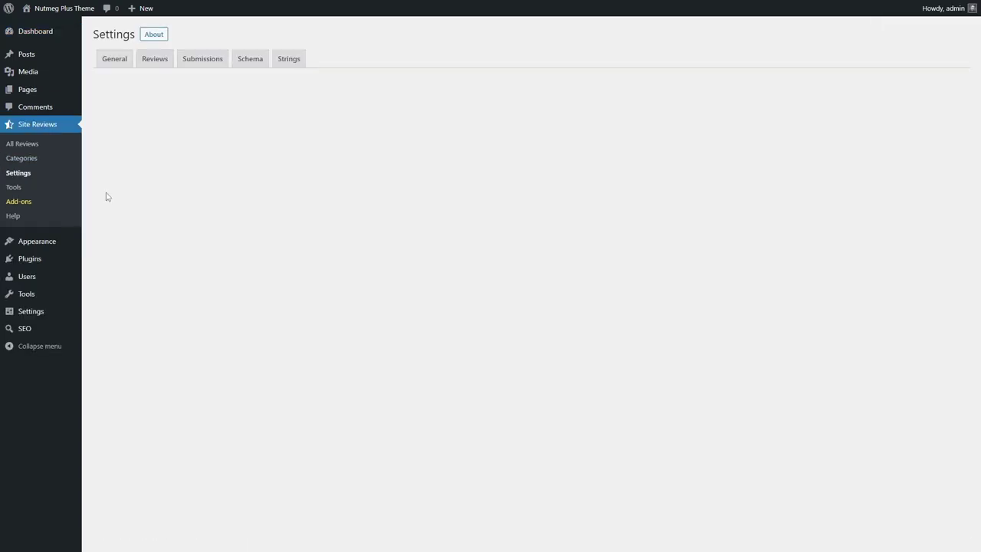
{"action": "left_click", "coordinate": [288, 61]}
{"action": "left_click", "coordinate": [264, 170]}
{"action": "type", "text": "my own experience"}
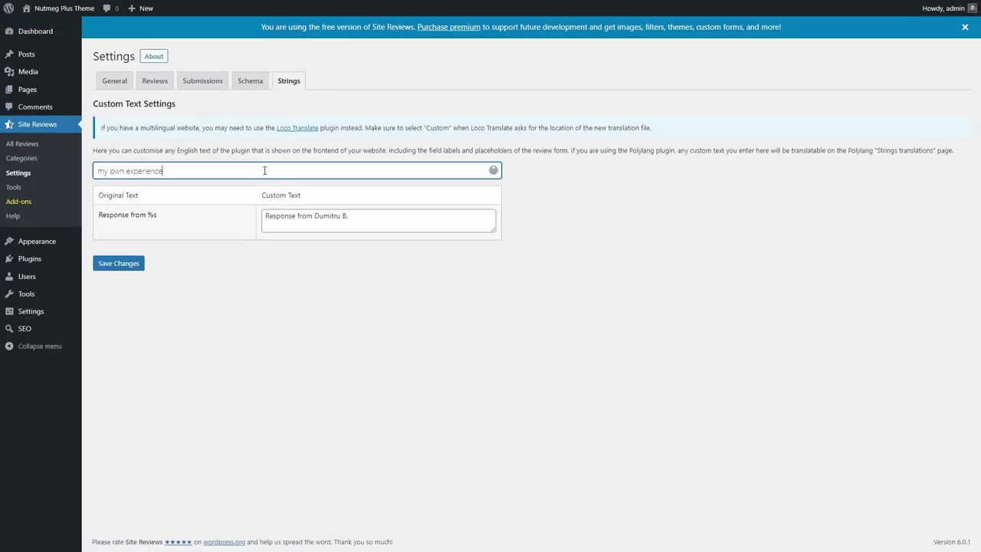
{"action": "left_click", "coordinate": [215, 187]}
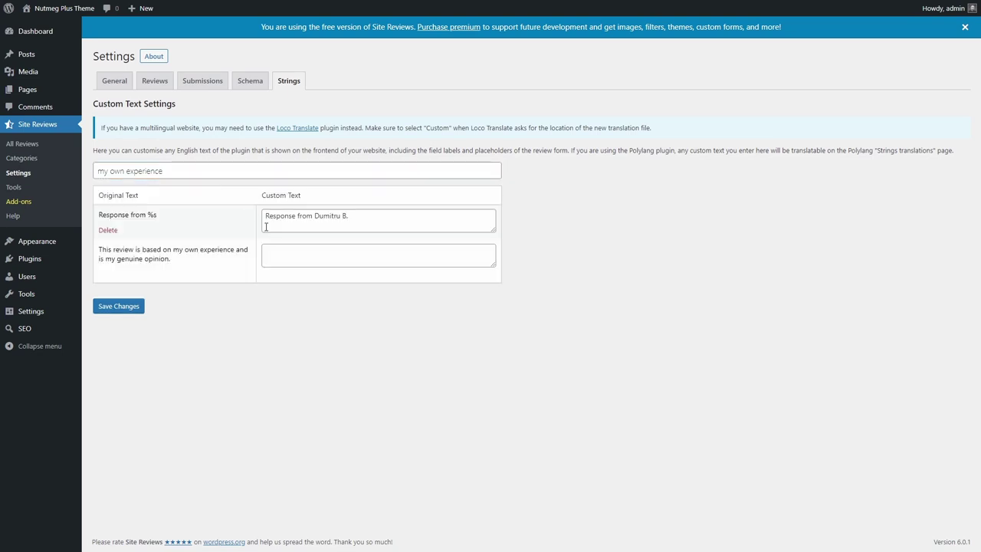
{"action": "left_click", "coordinate": [279, 258]}
{"action": "type", "text": "This is an honest review."}
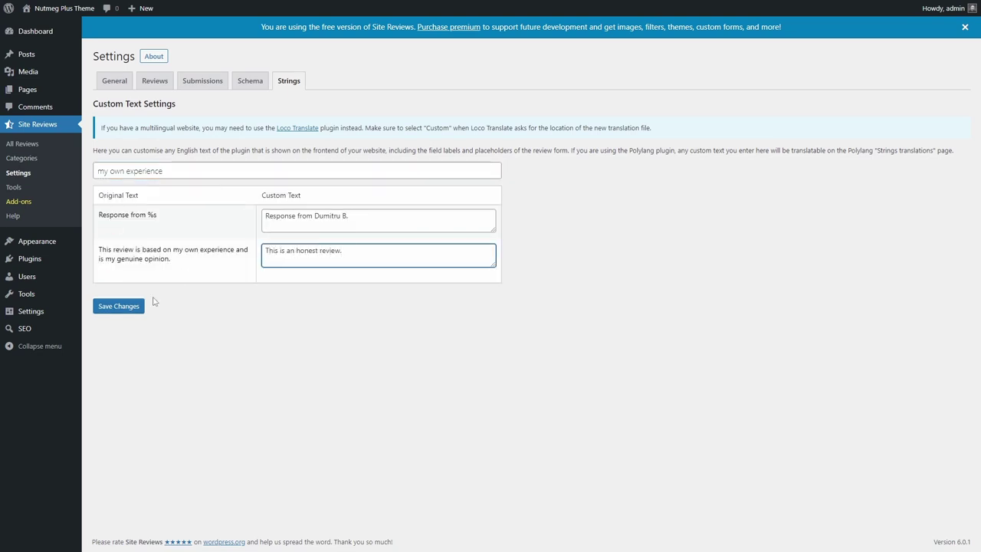
{"action": "left_click", "coordinate": [123, 305]}
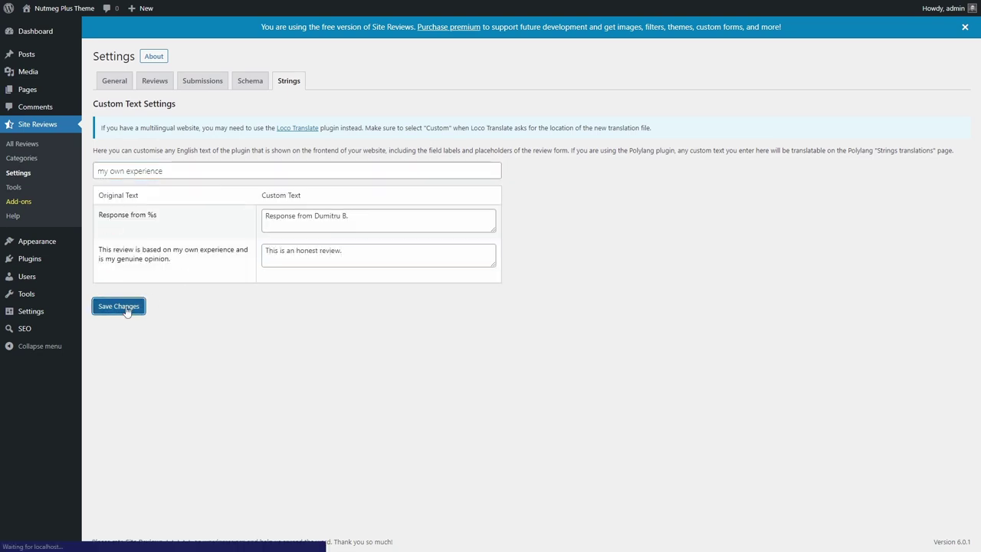
Open the cookie recipe and verify the consent sentence reads 'This is an honest review.'.
{"action": "left_click", "coordinate": [75, 9]}
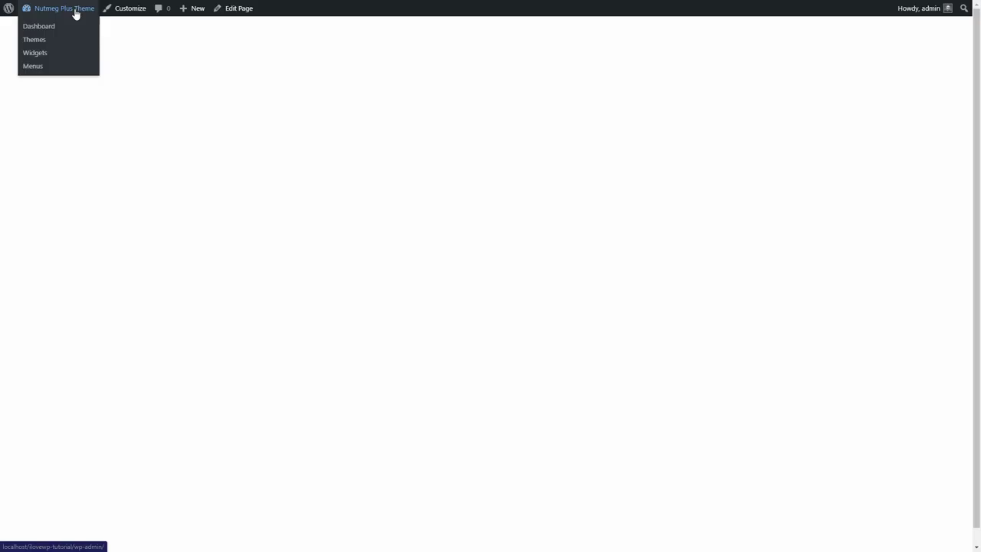
{"action": "scroll", "coordinate": [326, 301], "scroll_direction": "down", "scroll_amount": 6}
{"action": "scroll", "coordinate": [325, 301], "scroll_direction": "down", "scroll_amount": 5}
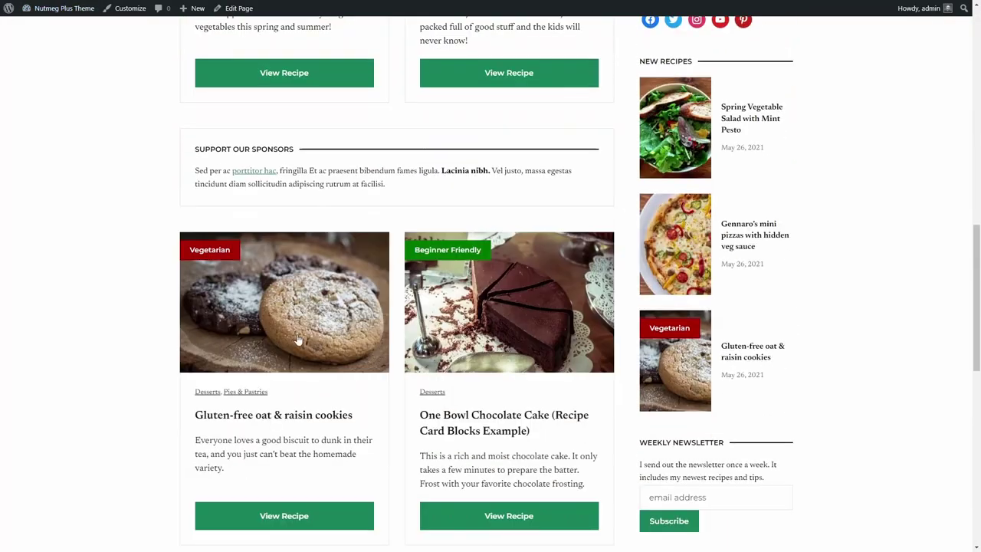
{"action": "left_click", "coordinate": [314, 414]}
{"action": "scroll", "coordinate": [441, 304], "scroll_direction": "down", "scroll_amount": 15}
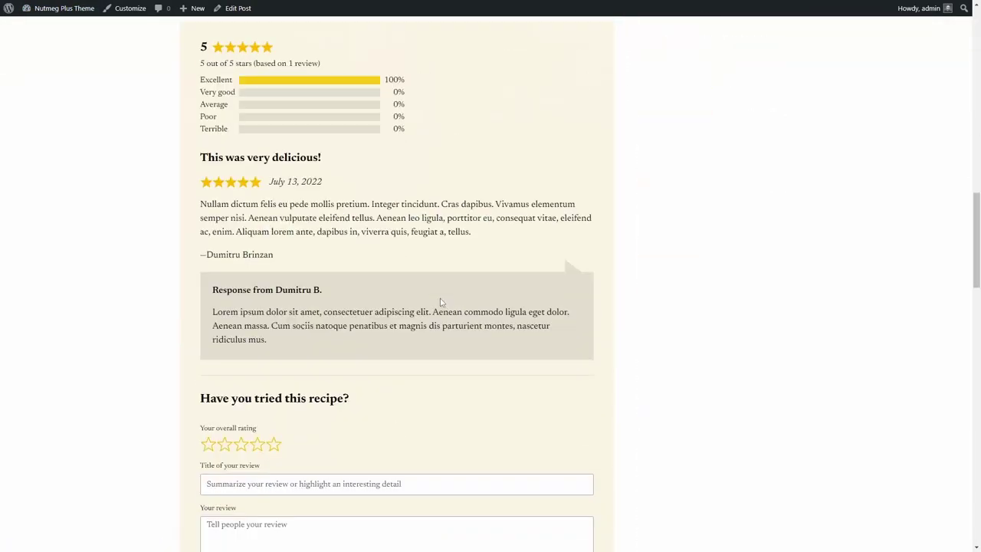
{"action": "scroll", "coordinate": [438, 302], "scroll_direction": "down", "scroll_amount": 5}
{"action": "left_click_drag", "start_coordinate": [232, 331], "coordinate": [314, 334]}
{"action": "left_click", "coordinate": [317, 335]}
{"action": "scroll", "coordinate": [315, 334], "scroll_direction": "up", "scroll_amount": 2}
{"action": "scroll", "coordinate": [318, 322], "scroll_direction": "up", "scroll_amount": 10}
{"action": "scroll", "coordinate": [323, 313], "scroll_direction": "up", "scroll_amount": 6}
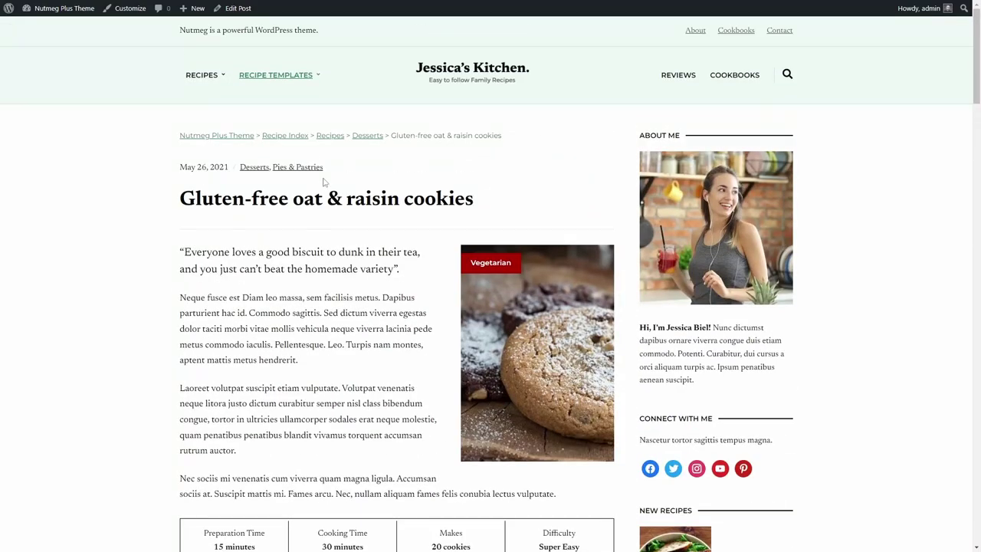